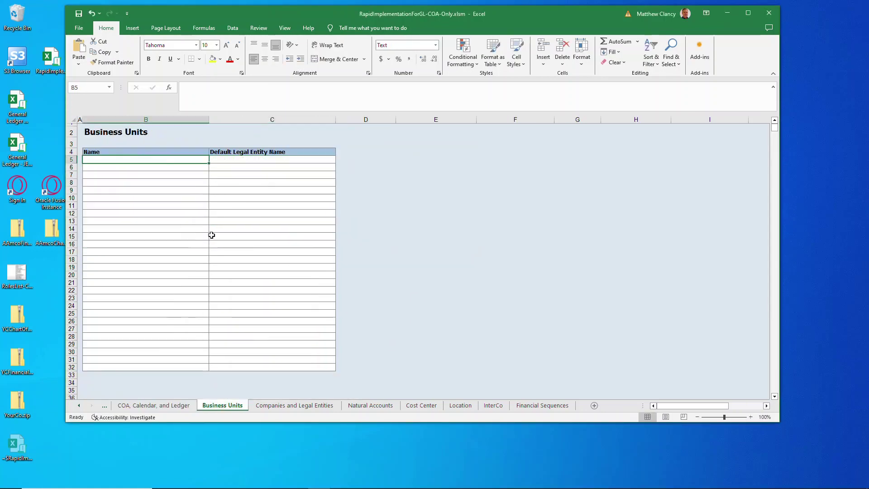
Run the workbook macro to generate the chart of accounts zip file and confirm saving it.
key(Return)
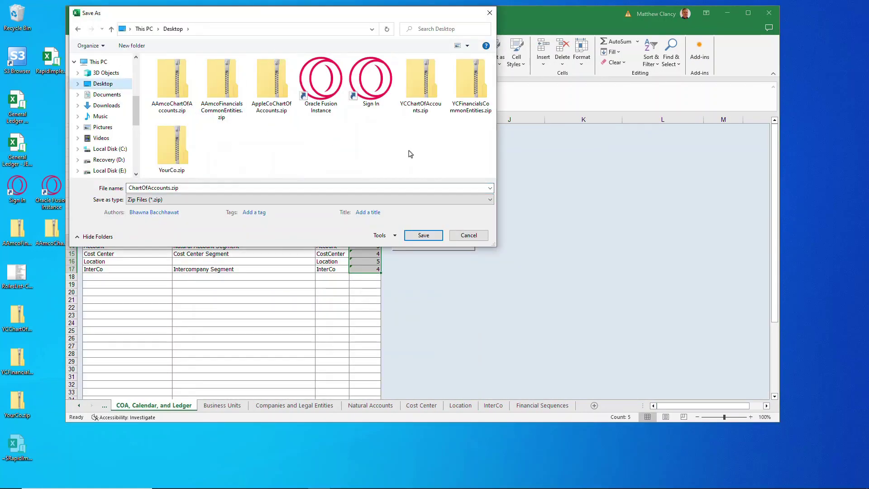
key(Return)
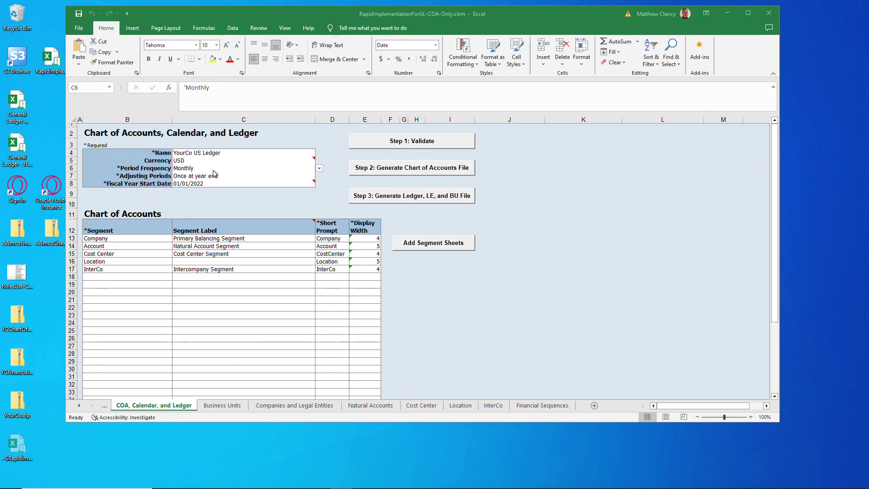
Rename the ledger in cell C4 from YourCo US Ledger to AppleCo.
click(200, 153)
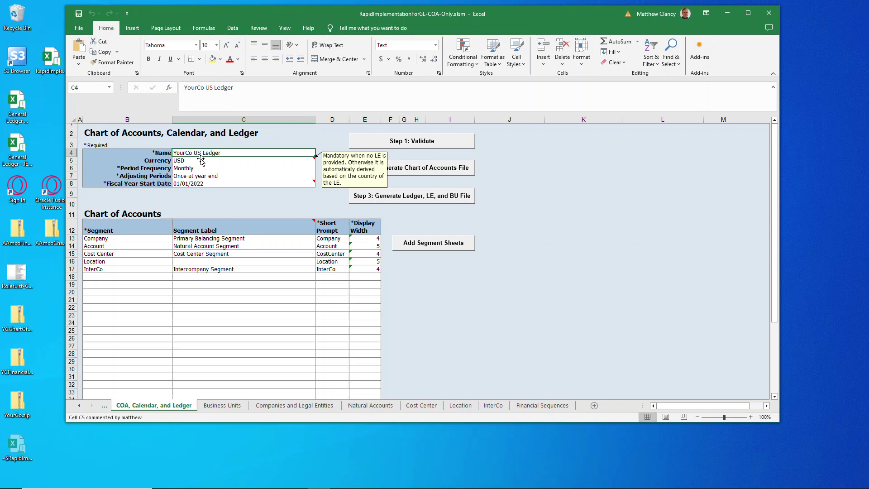
text(A)
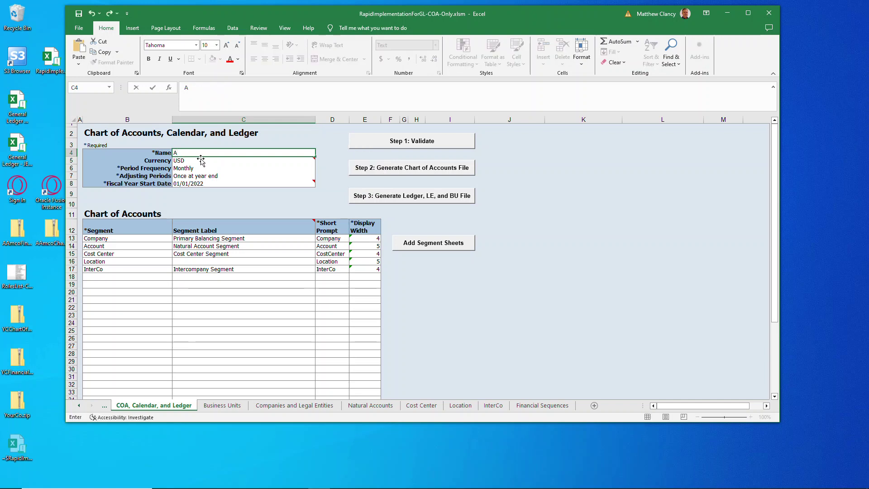
text(ppleC)
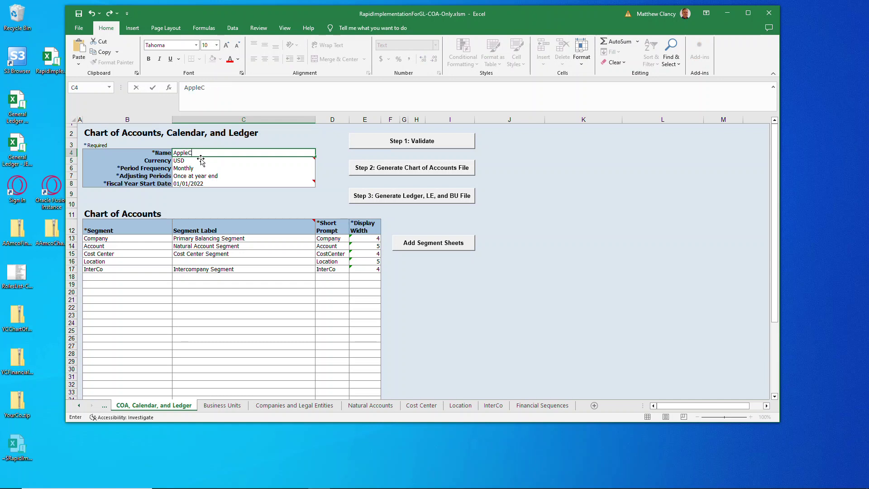
text(o)
key(Return)
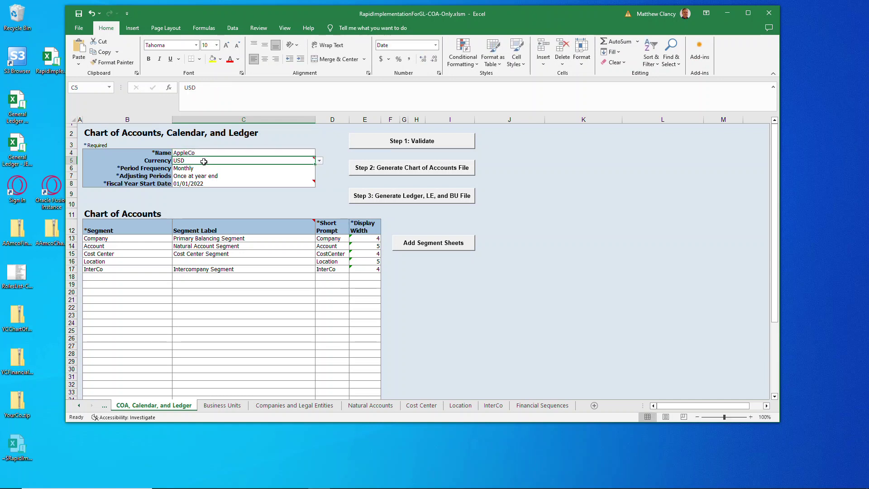
Select the currency-to-fiscal-year settings and the segment names, labels and display widths to review them.
drag(204, 162, 204, 183)
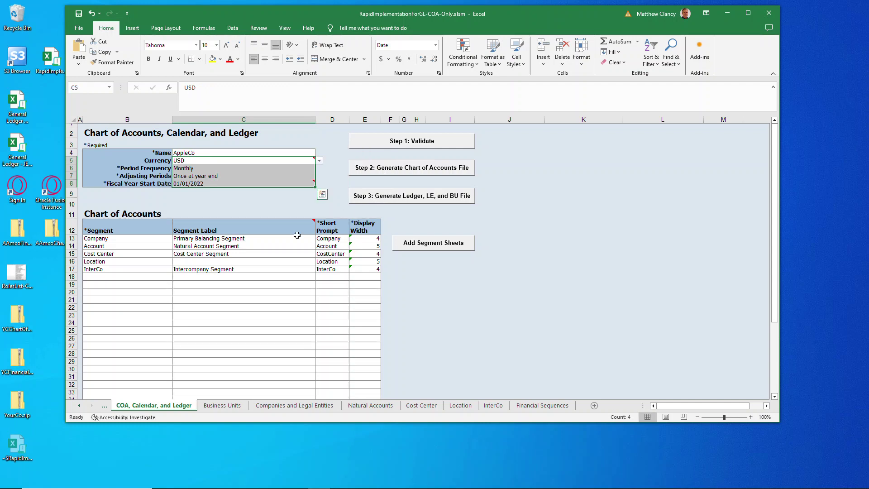
drag(117, 238, 118, 269)
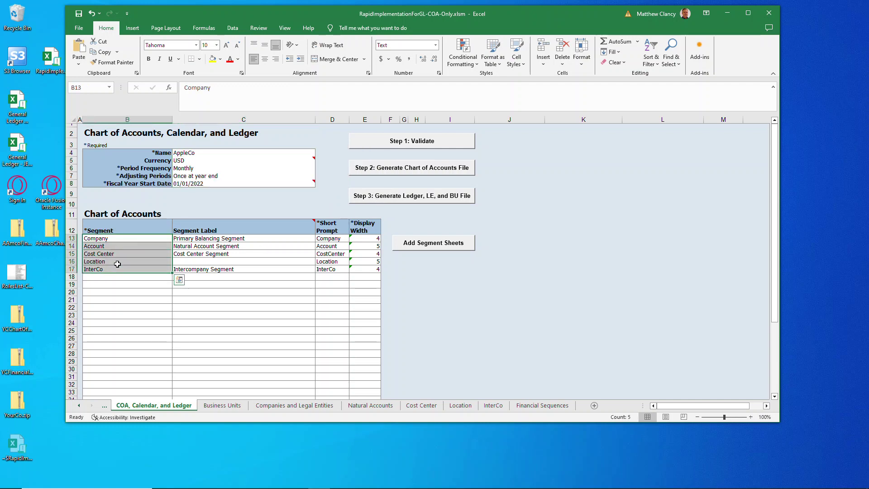
drag(229, 240, 224, 272)
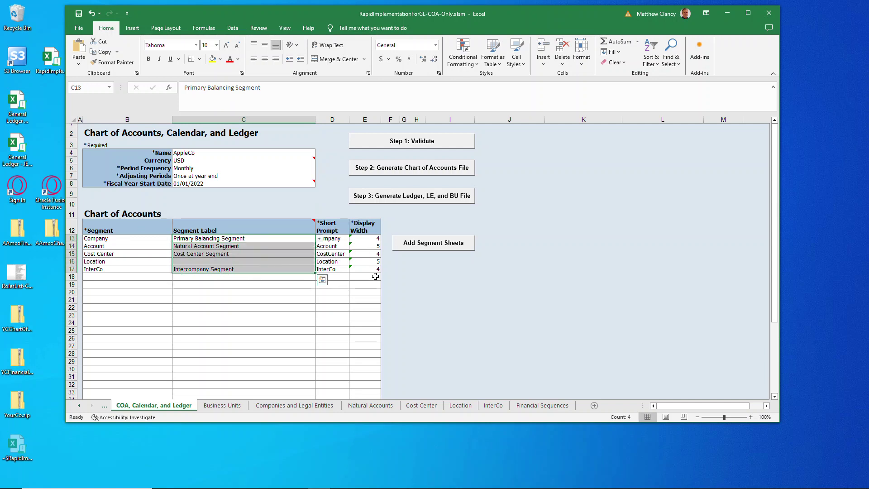
drag(374, 238, 363, 269)
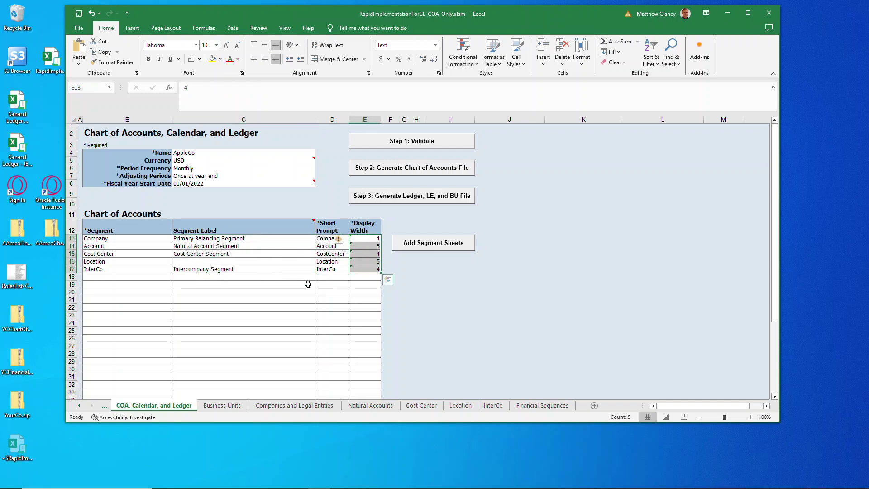
Clear the sample business unit row B5:C5 and the legal entity details in M10:W10.
click(223, 405)
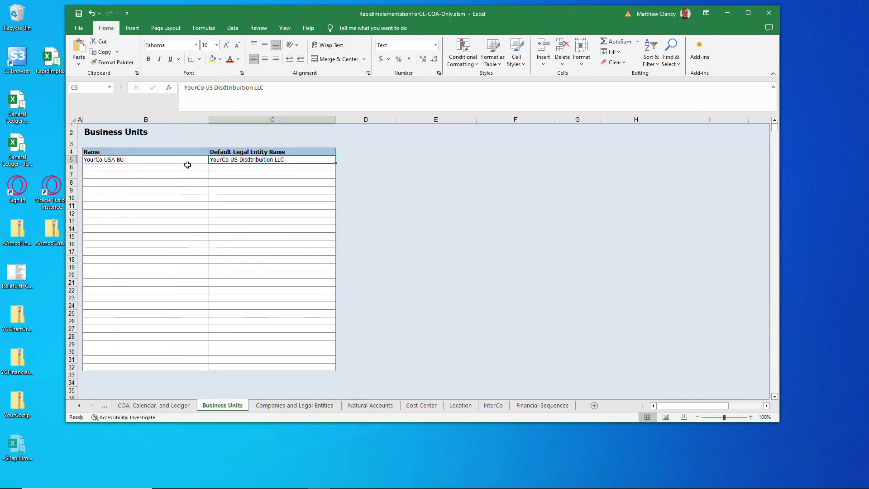
click(187, 158)
key(Delete)
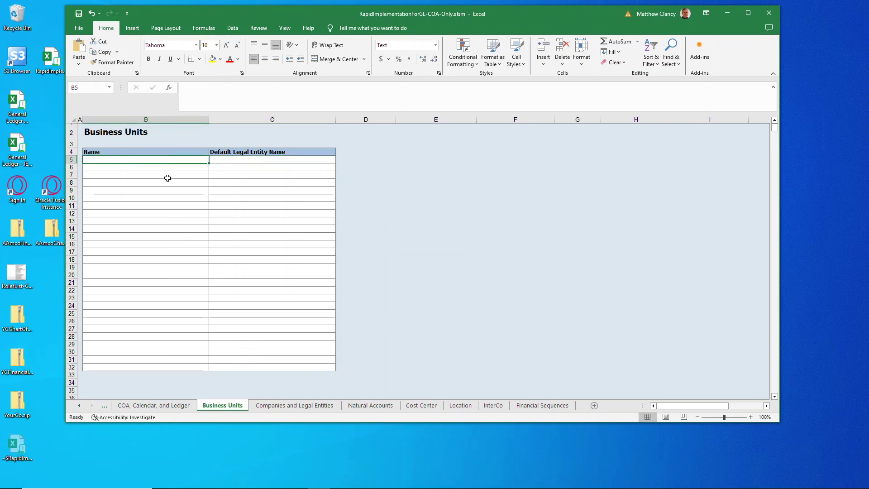
click(307, 409)
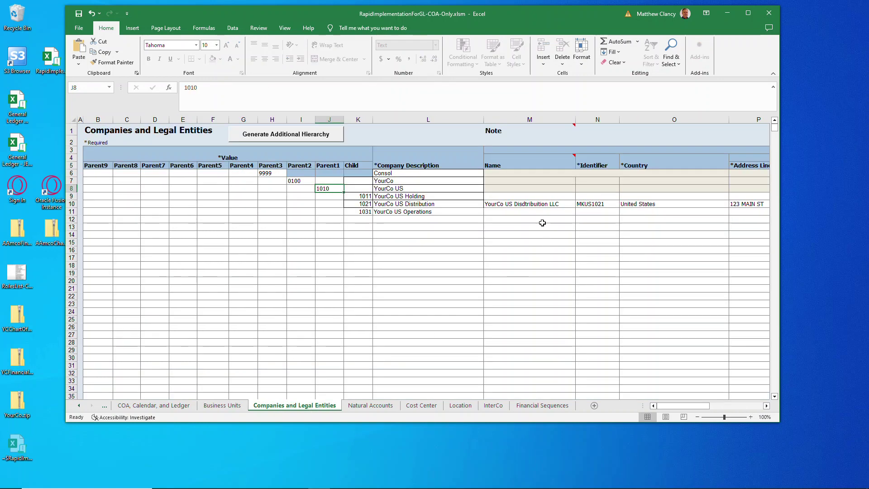
drag(538, 203, 708, 204)
key(Delete)
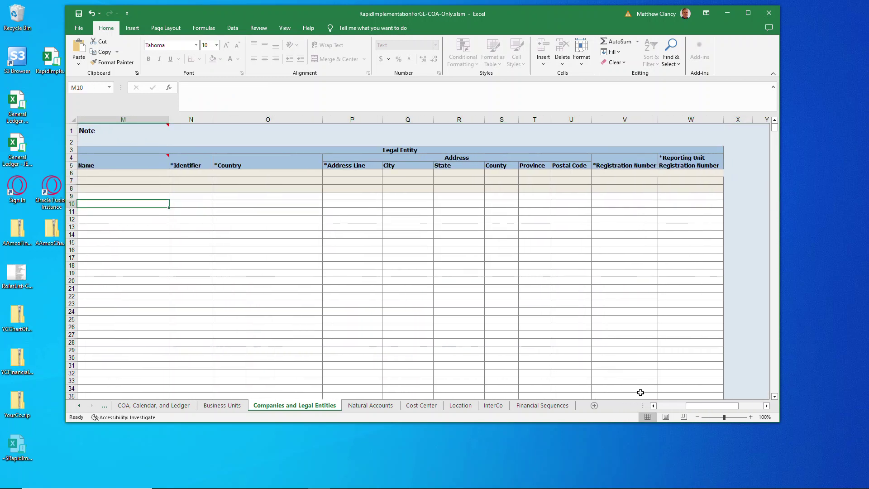
Review the Natural Accounts, Cost Center, Location and Financial Sequences sheets.
drag(697, 406, 558, 413)
click(370, 405)
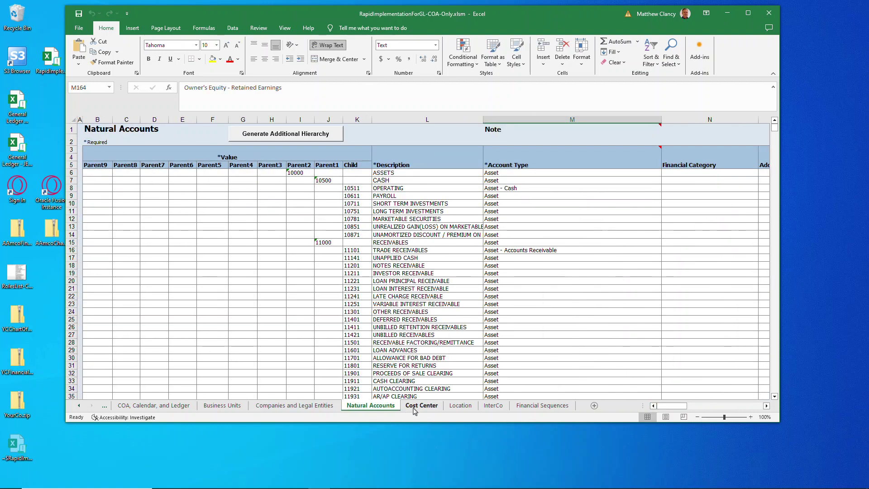
click(419, 406)
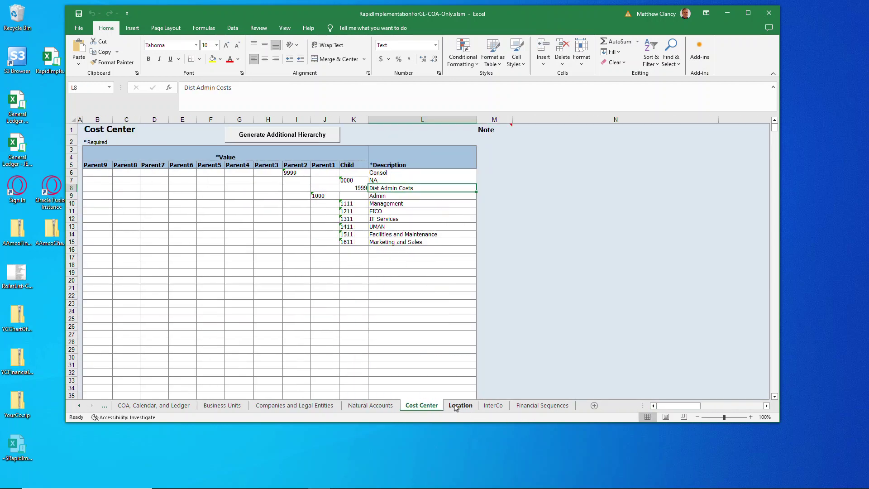
click(380, 406)
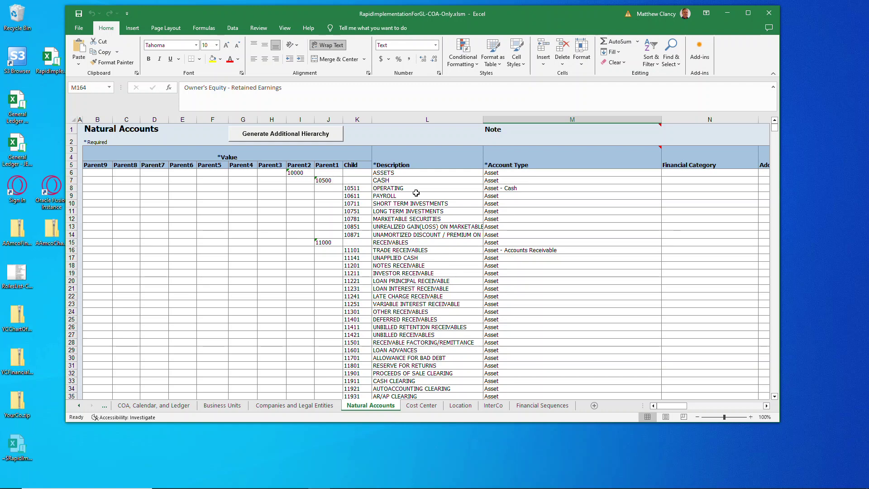
click(430, 406)
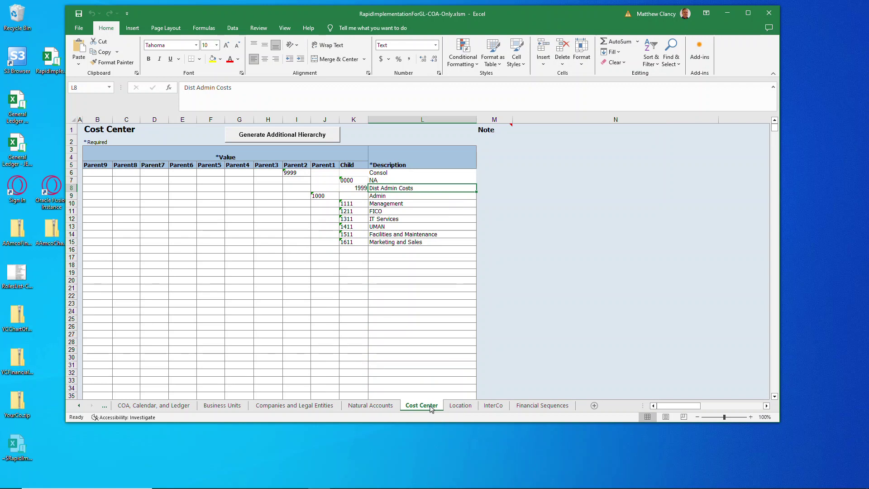
click(460, 406)
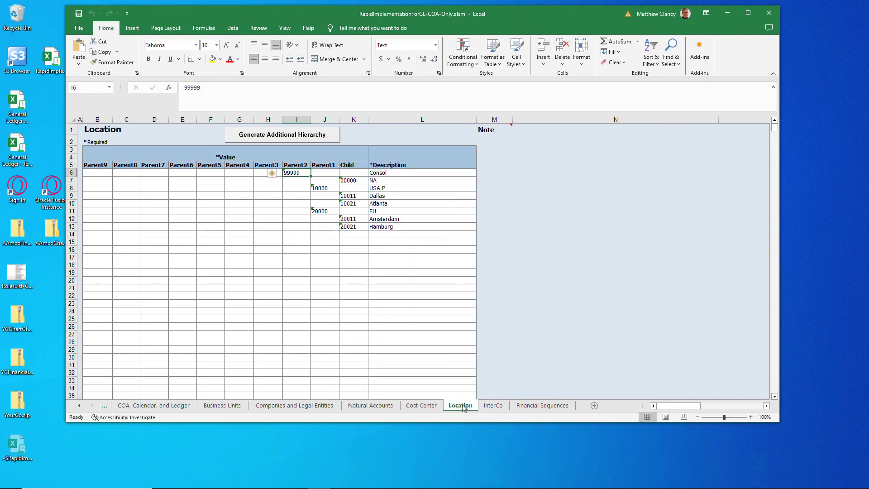
click(541, 405)
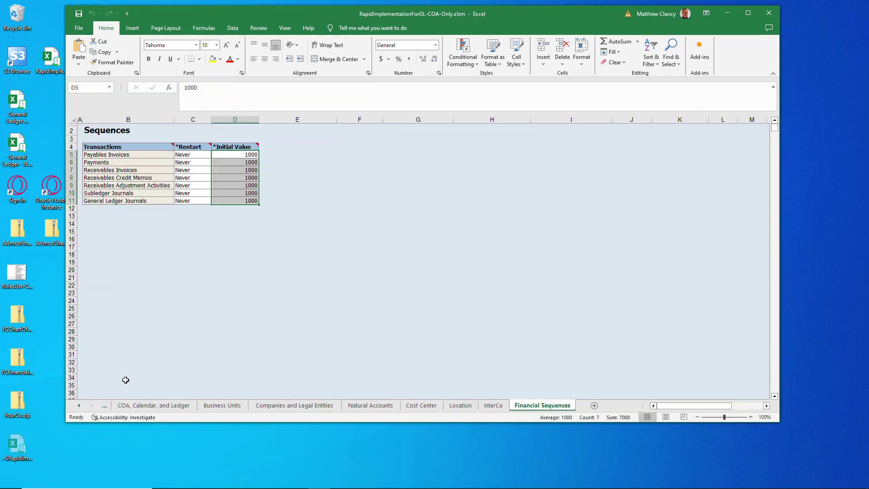
Validate the chart of accounts data on the COA sheet, declining the sample reports preview.
click(144, 406)
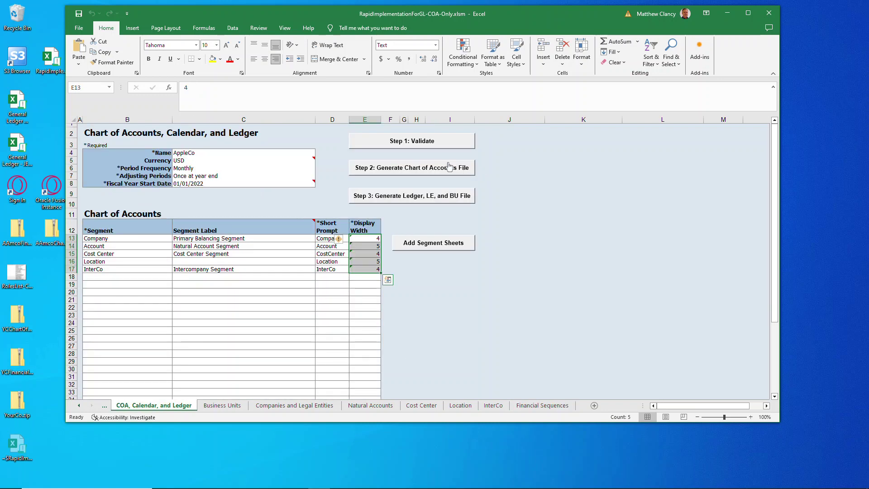
click(439, 151)
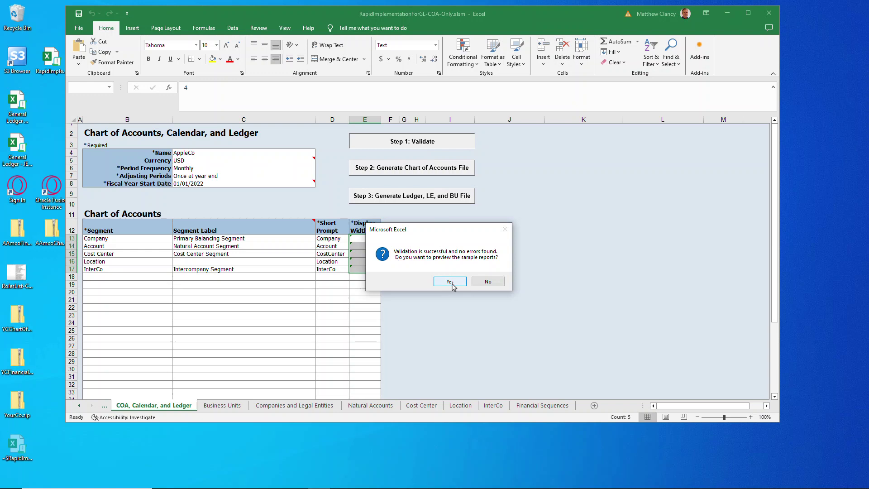
click(488, 283)
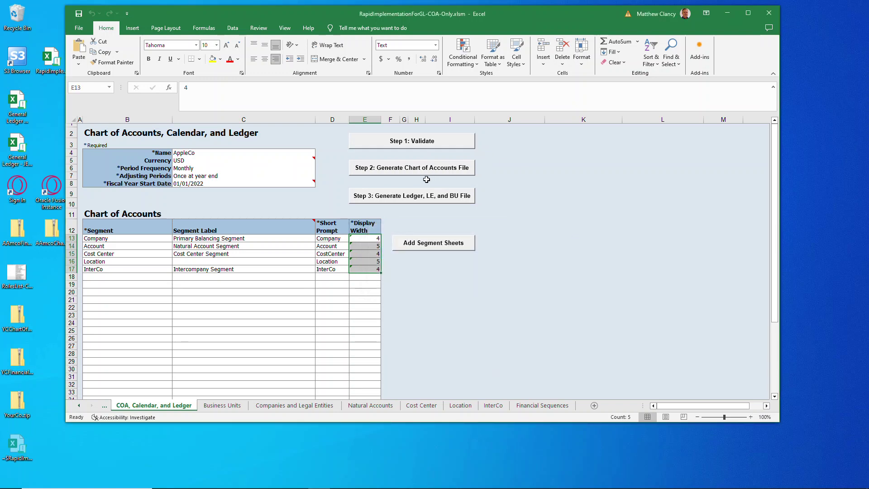
Generate the file and save it to the Desktop as AppleCoChartOfAccounts.zip, overwriting the old copy.
click(418, 169)
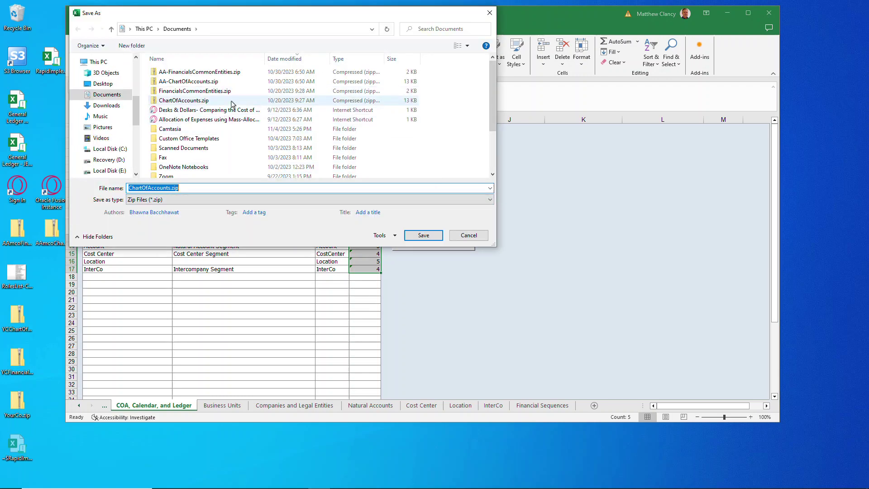
click(111, 84)
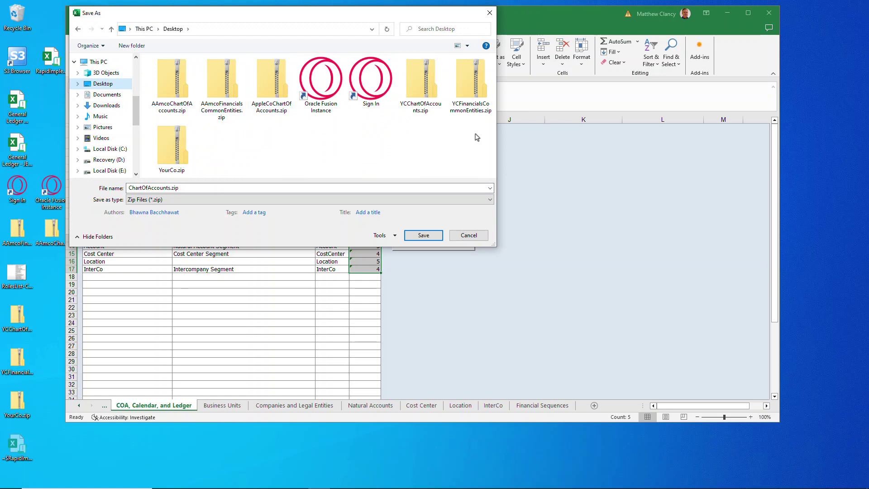
click(261, 96)
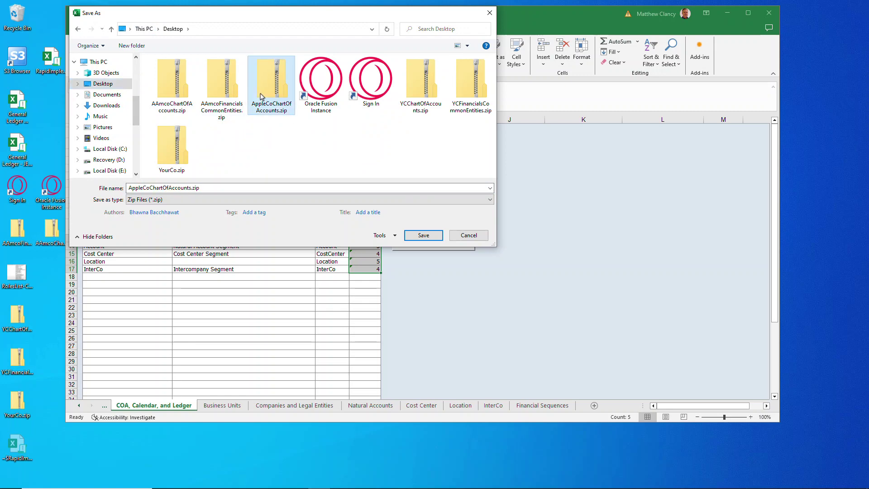
click(434, 235)
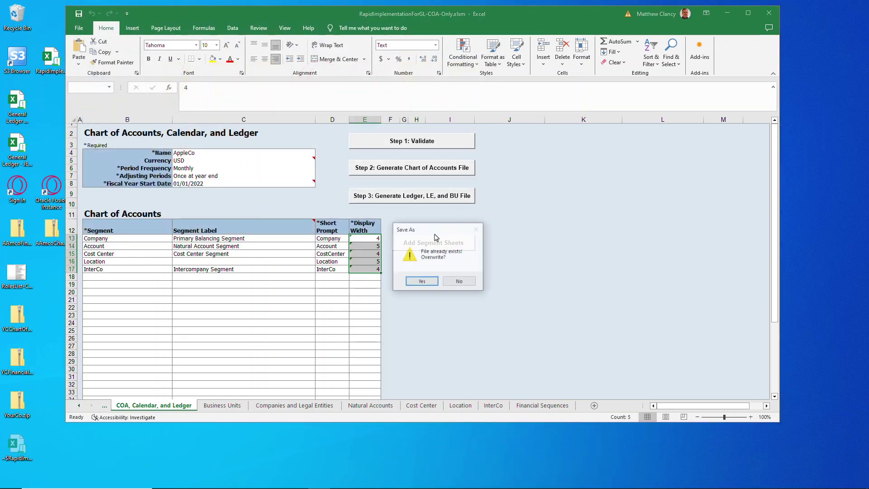
click(427, 283)
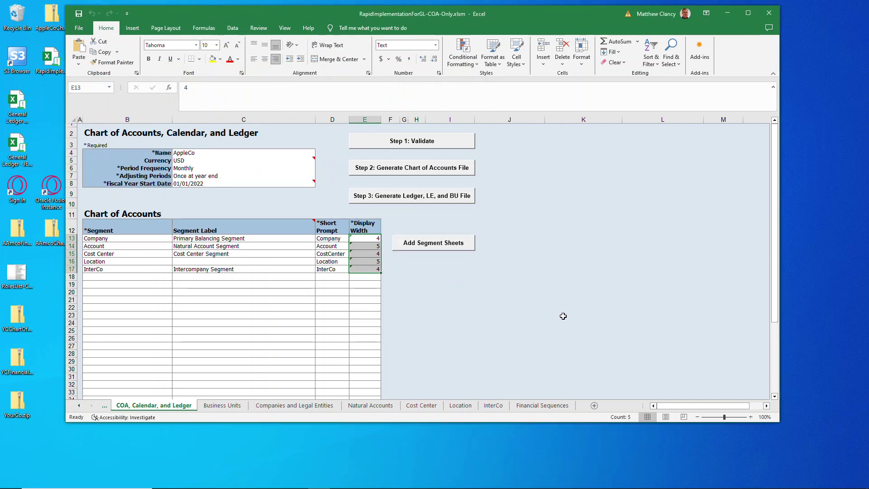
On Natural Accounts, select the child values K8:K14 and scroll through the parent and child accounts.
click(379, 406)
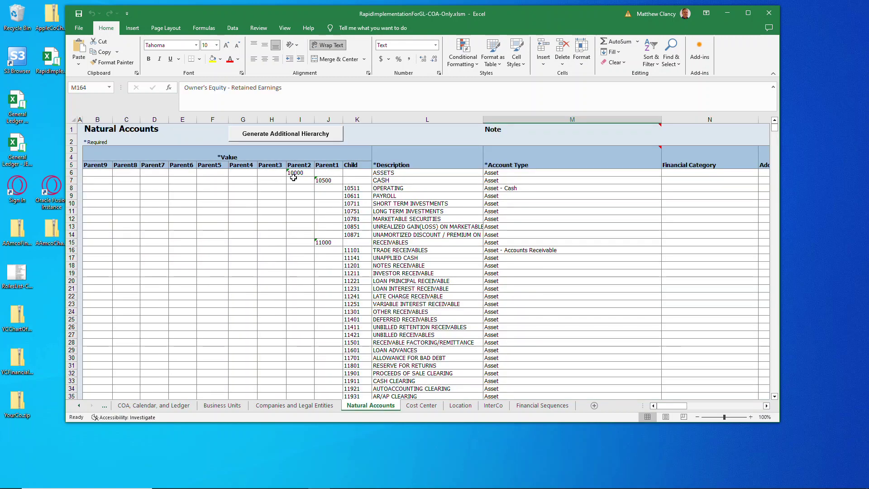
drag(352, 188, 352, 235)
scroll(334, 288, down, 12)
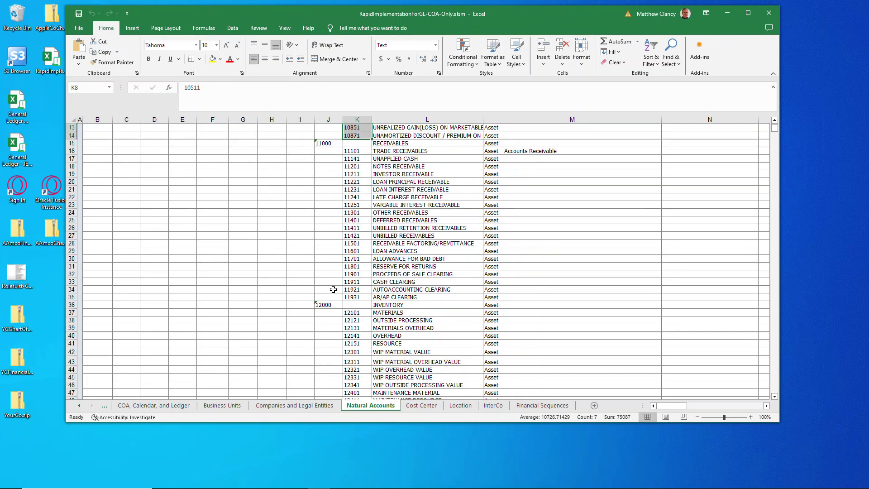
scroll(333, 288, down, 18)
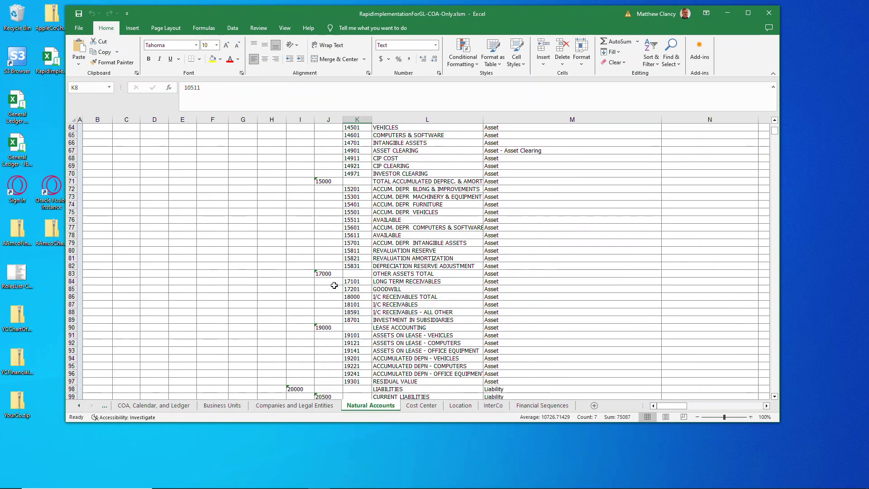
scroll(334, 285, down, 20)
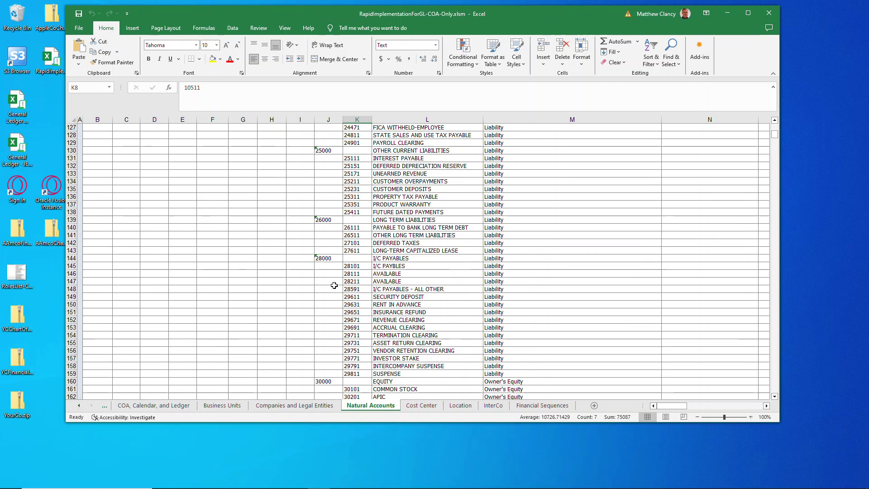
scroll(334, 285, up, 2)
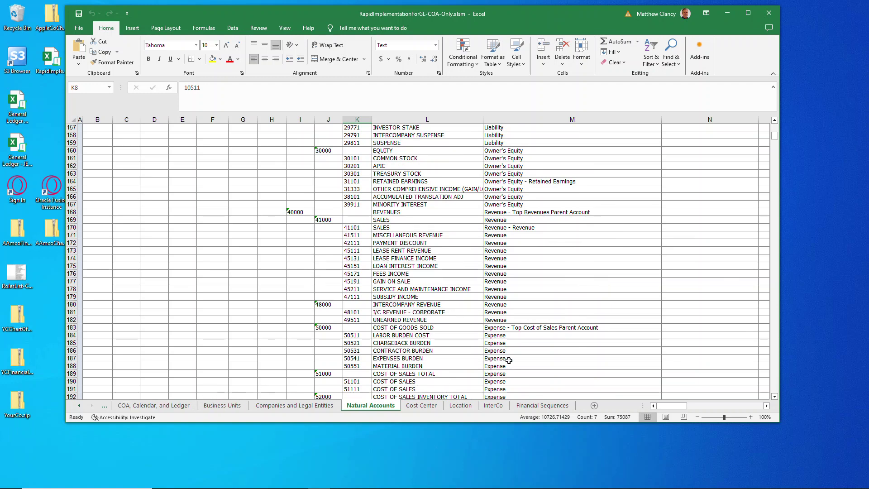
Return to the COA sheet, minimize Excel and drag AppleCoChartOfAccounts.zip into the middle of the desktop.
click(152, 408)
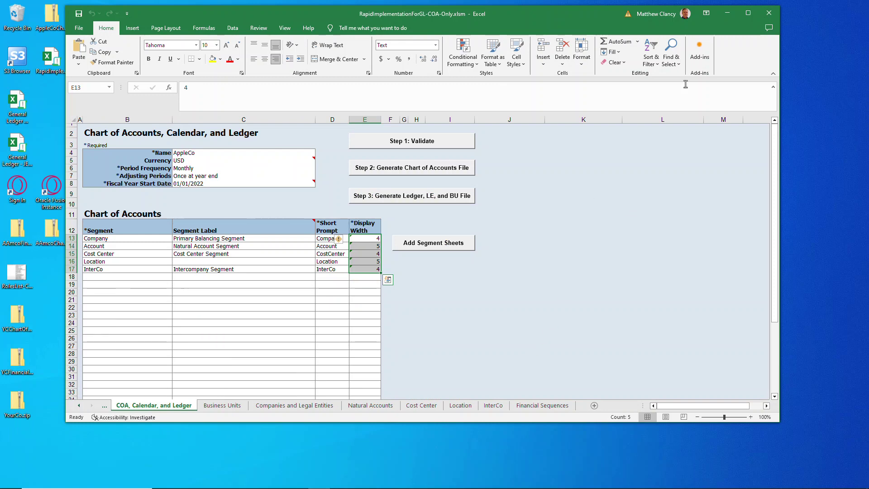
click(727, 14)
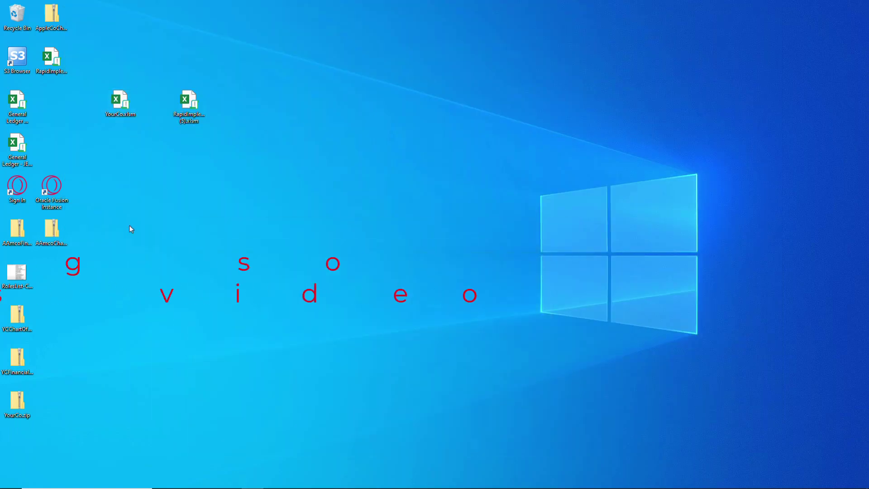
drag(55, 18, 305, 121)
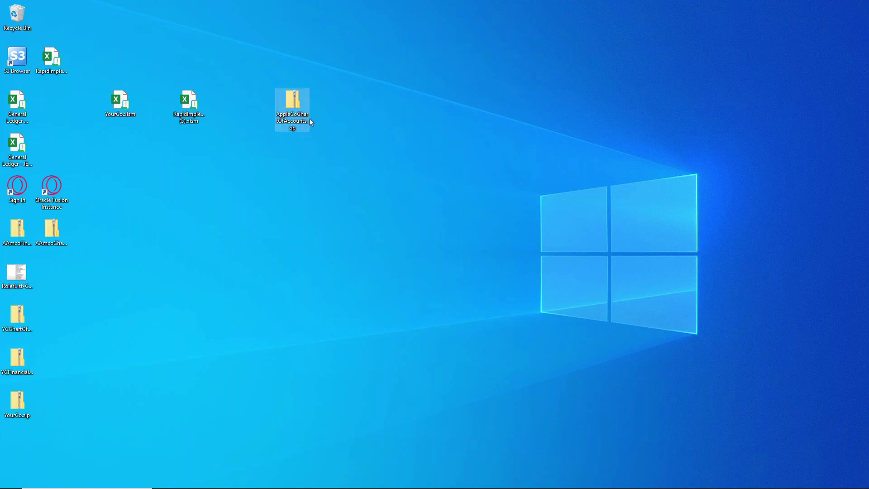
drag(293, 104, 202, 167)
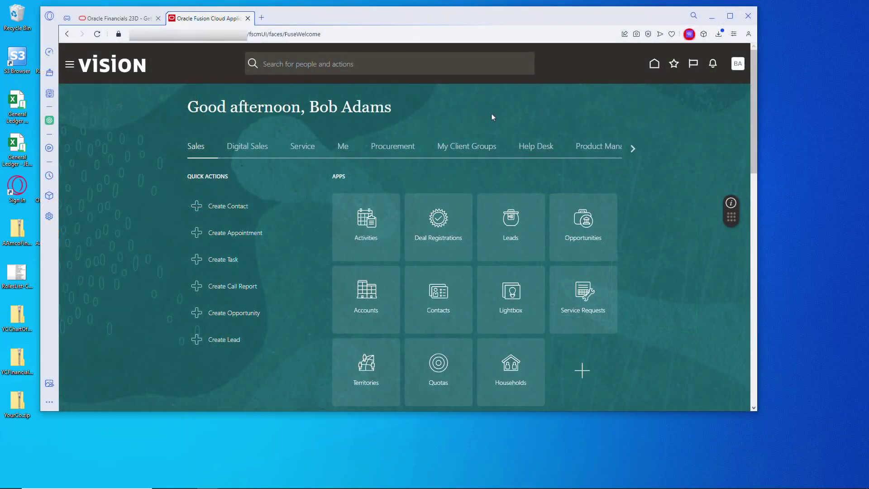
In Setup and Maintenance, search tasks for 'Rapid' and open Define Common Financials Configuration for Rapid Implementation.
click(737, 64)
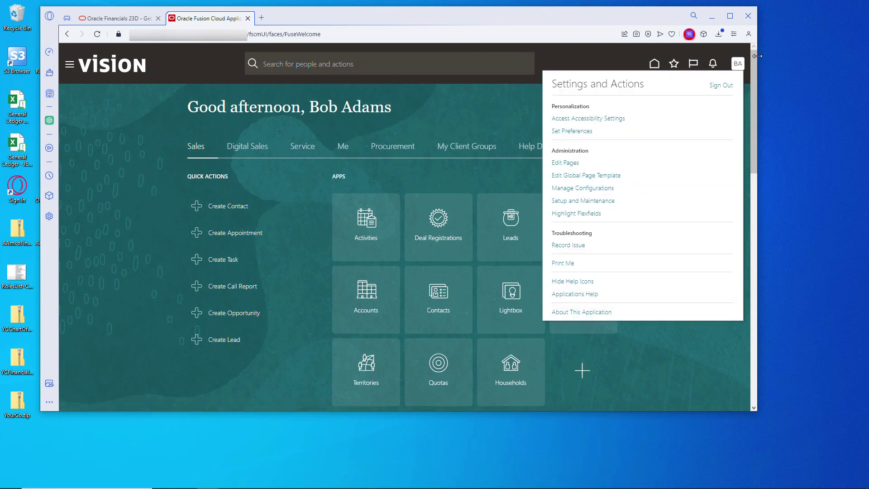
click(606, 200)
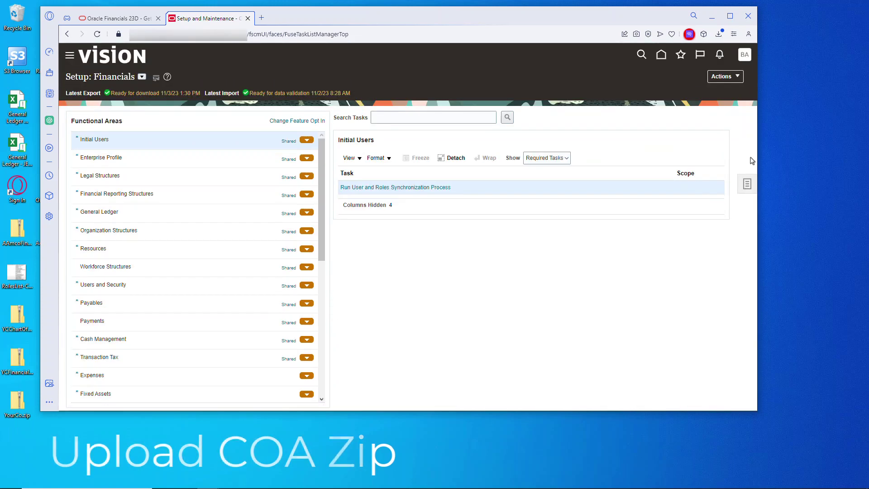
click(747, 184)
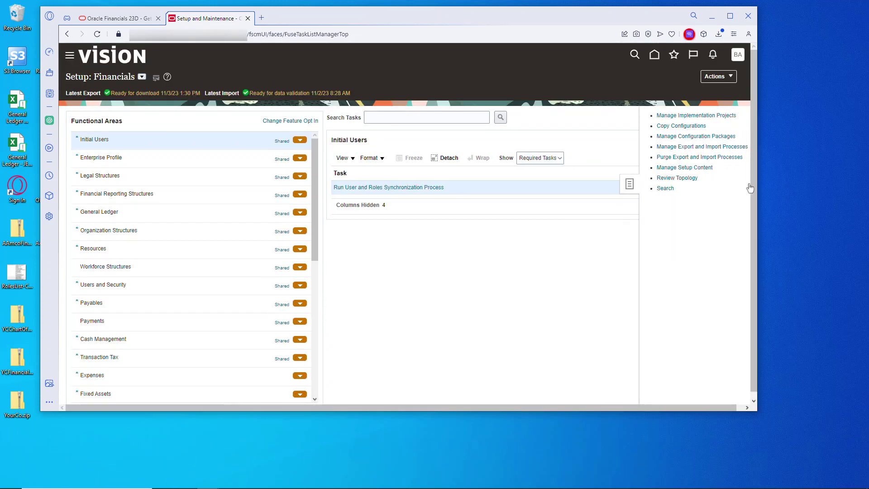
click(665, 189)
click(270, 109)
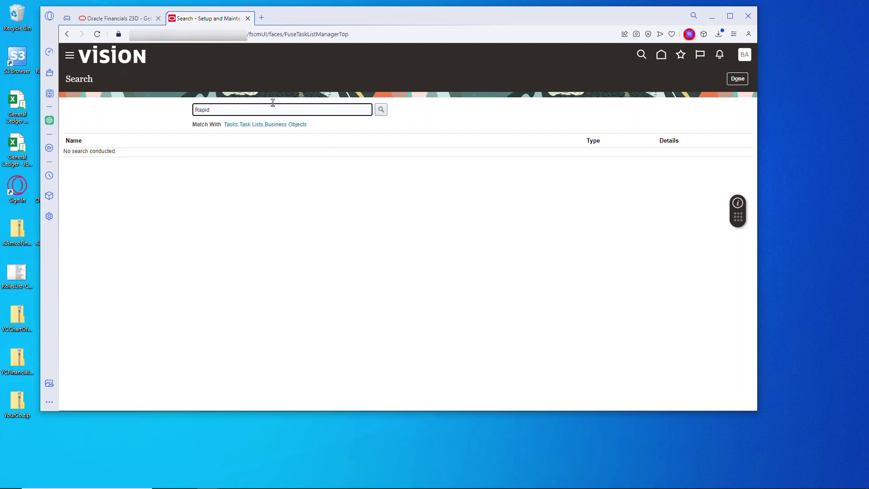
click(382, 113)
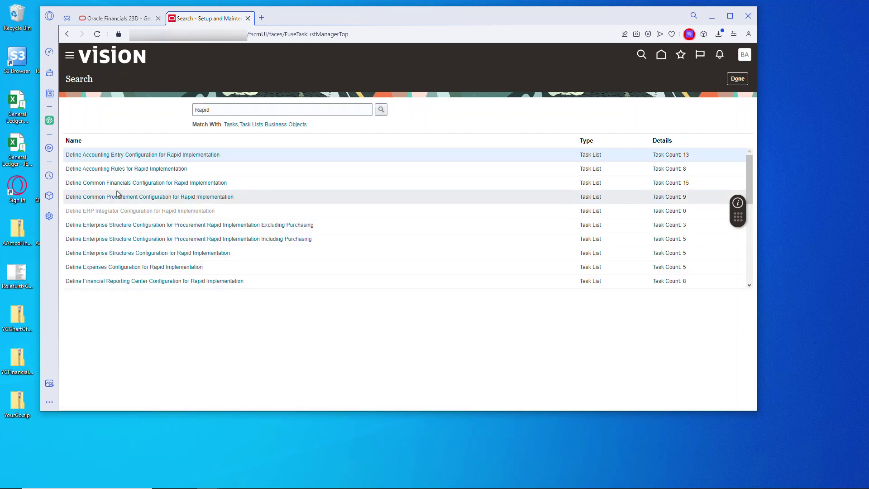
click(181, 183)
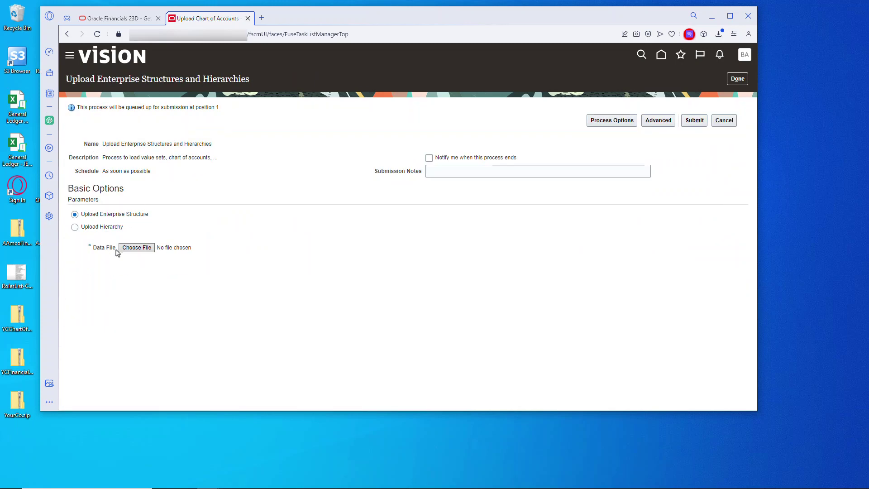
Attach AppleCoChartOfAccounts.zip as the data file, add a '!' submission note and submit the upload.
click(129, 246)
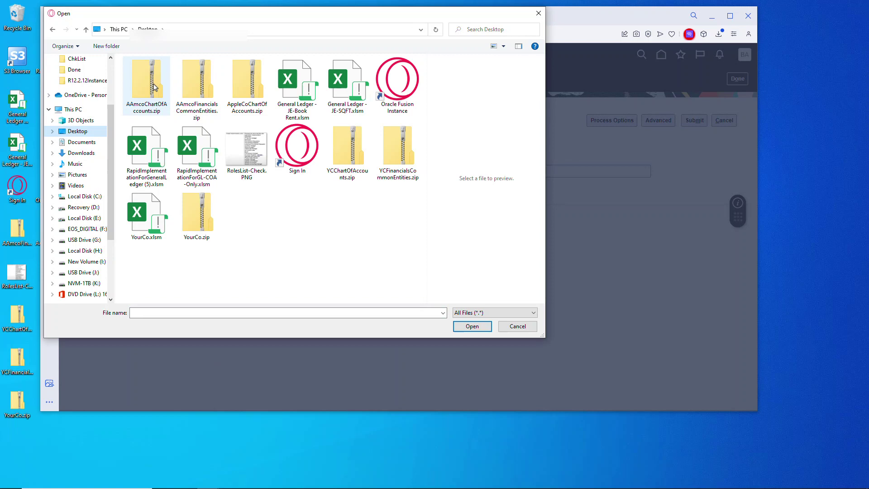
click(244, 86)
click(481, 326)
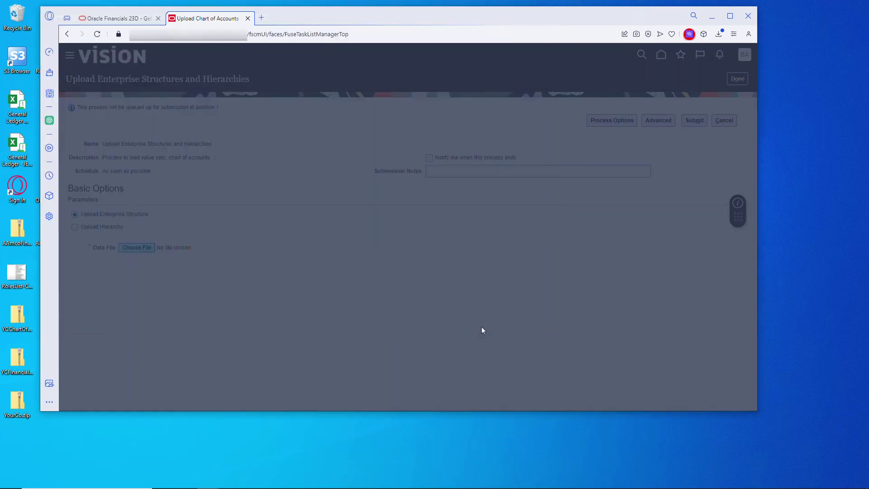
click(474, 174)
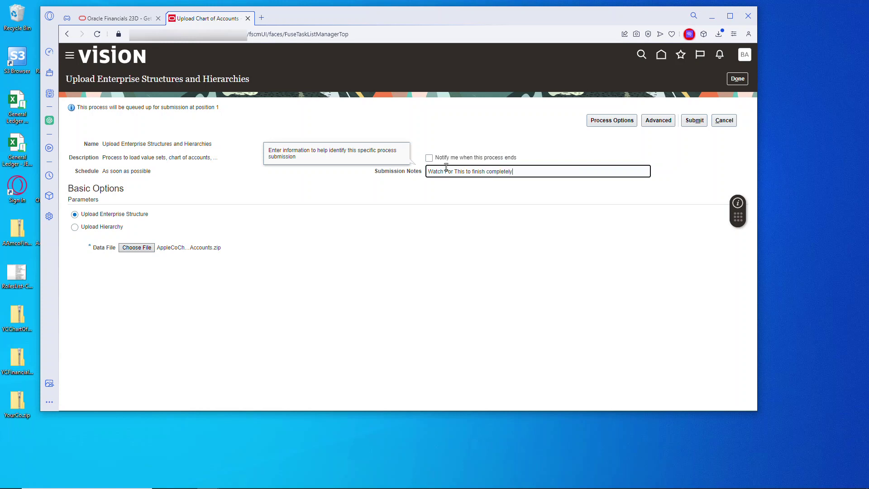
text(!)
click(694, 121)
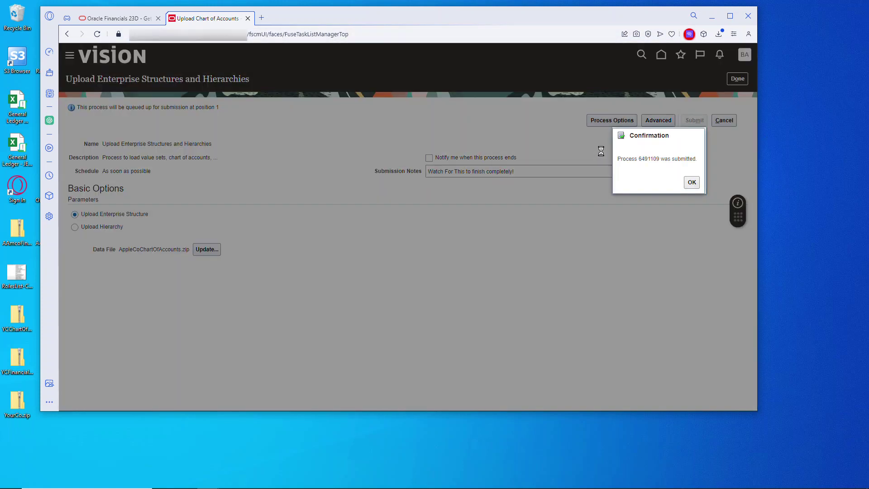
click(691, 183)
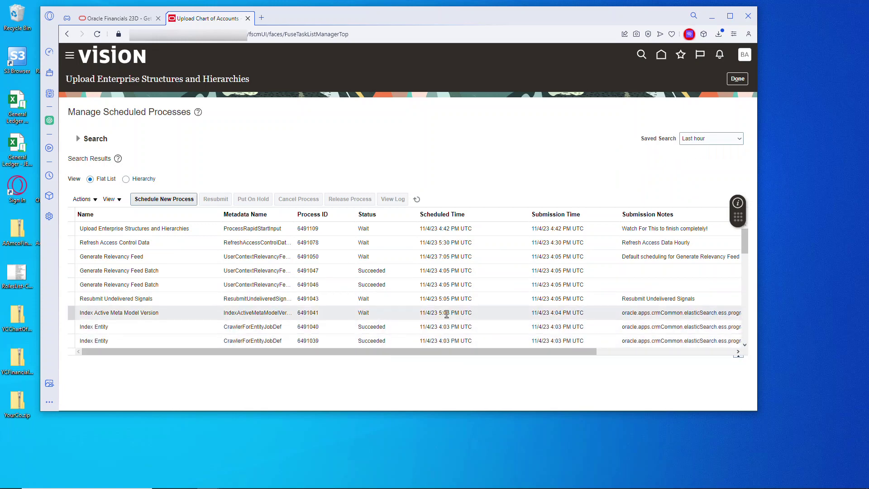
Refresh until process 6491109 and its value set and hierarchy subprocesses show Succeeded, then click Done.
click(417, 199)
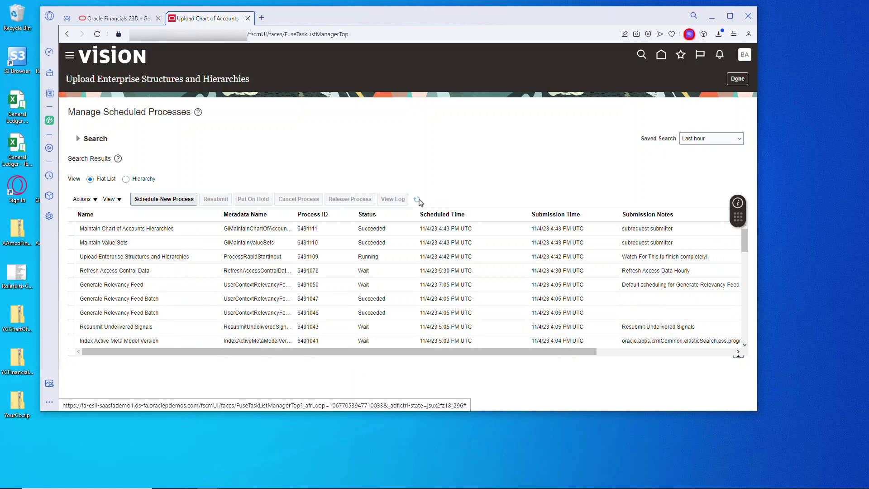
click(416, 199)
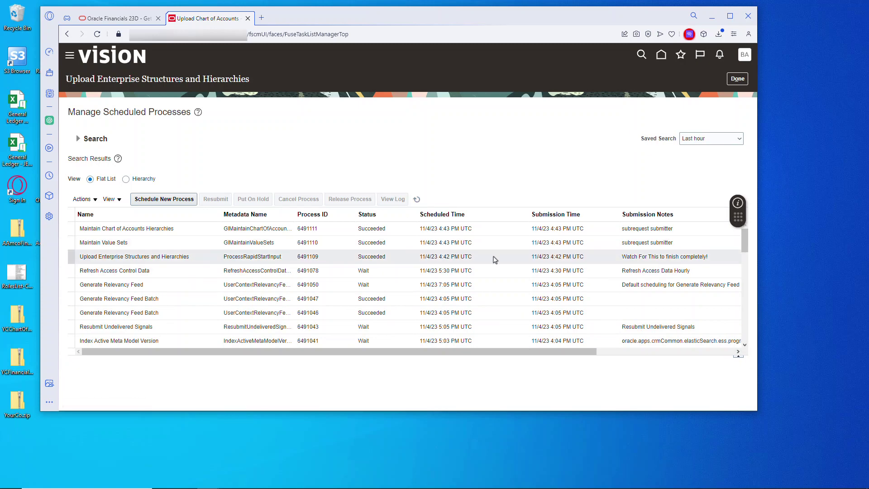
click(737, 79)
click(739, 79)
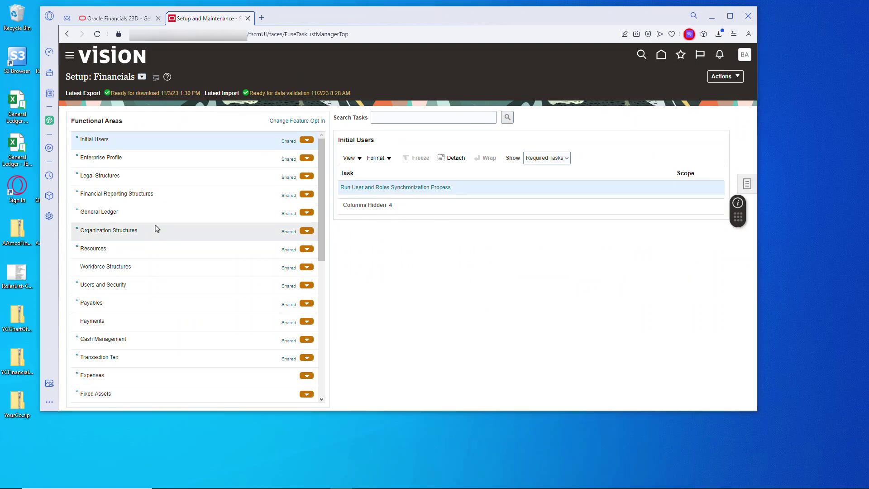
In Manage Chart of Accounts Value Sets, search 'account app%' and browse the Account AppleCo values.
click(120, 193)
click(416, 187)
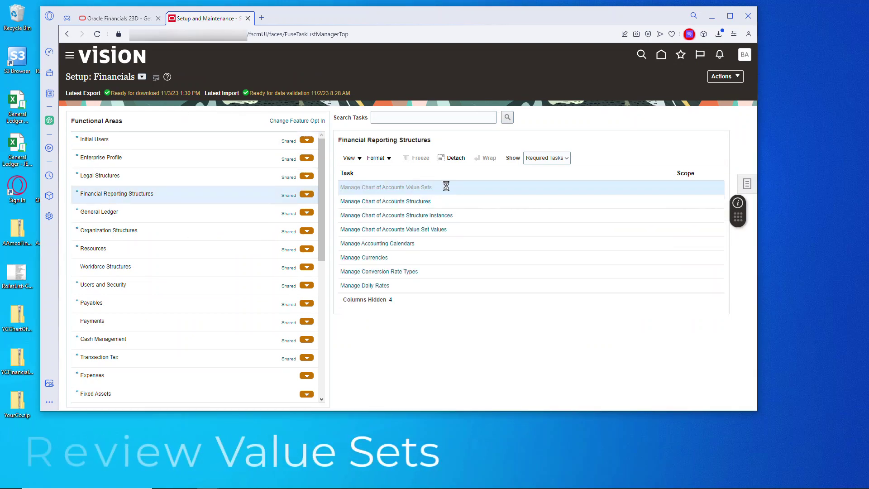
click(218, 122)
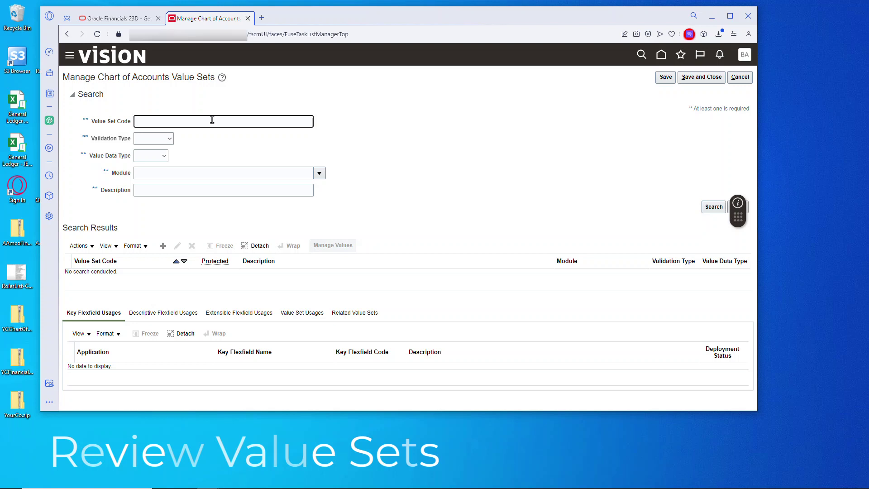
text(account app%)
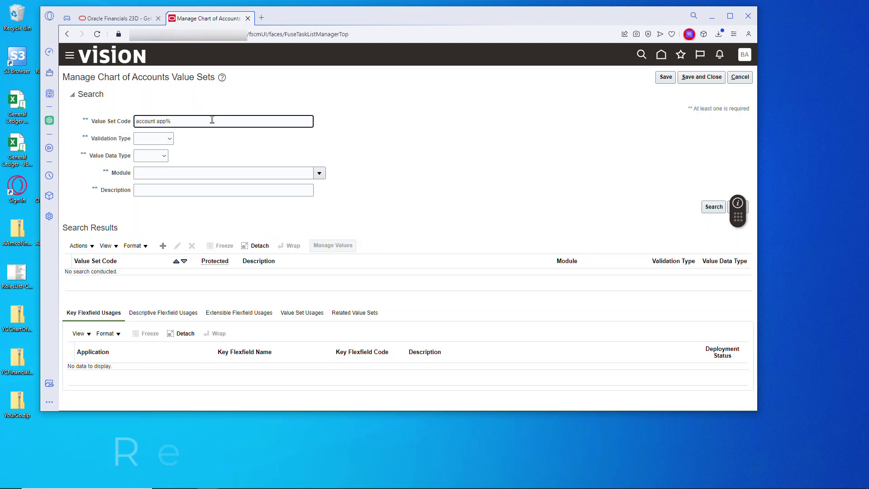
key(Return)
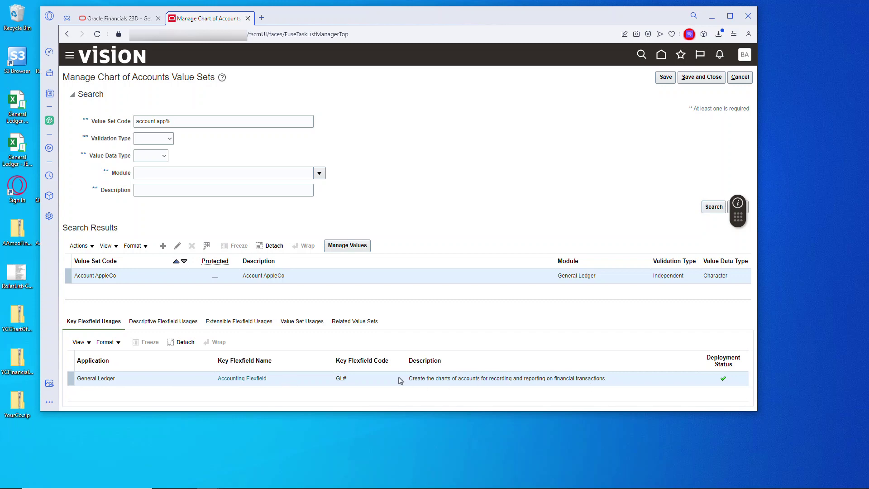
click(348, 245)
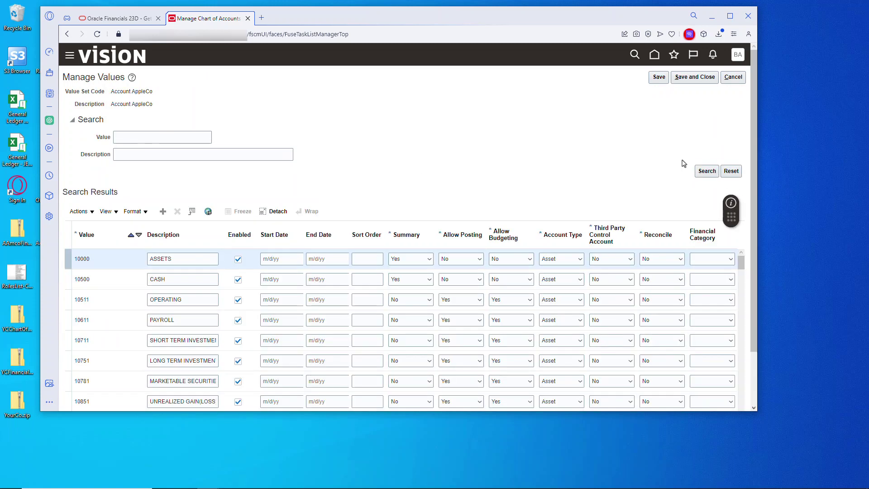
drag(741, 262, 747, 294)
drag(752, 342, 751, 347)
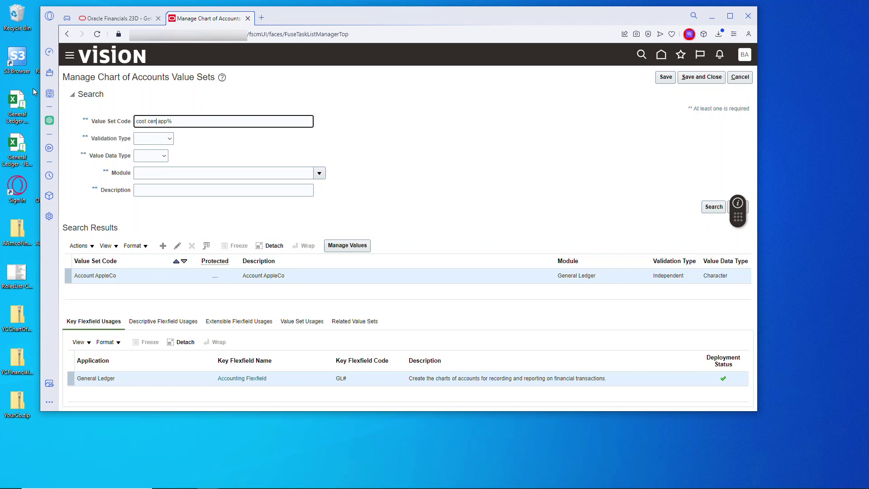
Review all values of the Cost Center AppleCo value set.
click(714, 208)
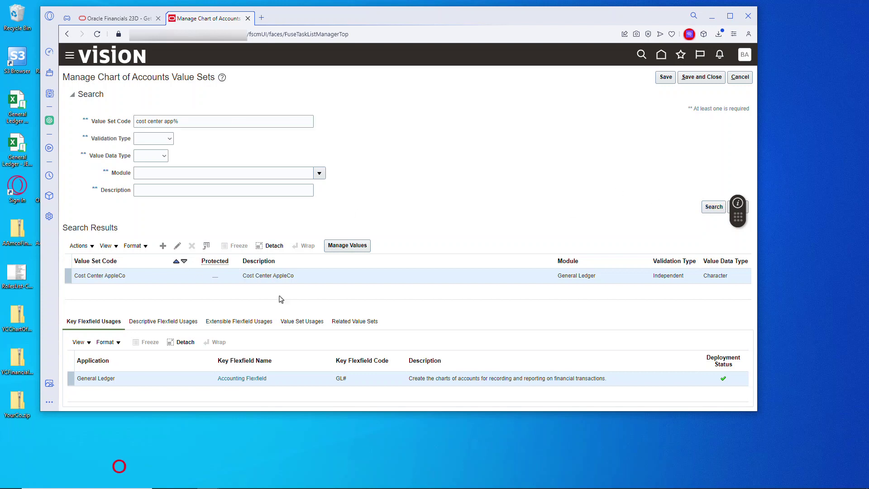
click(347, 245)
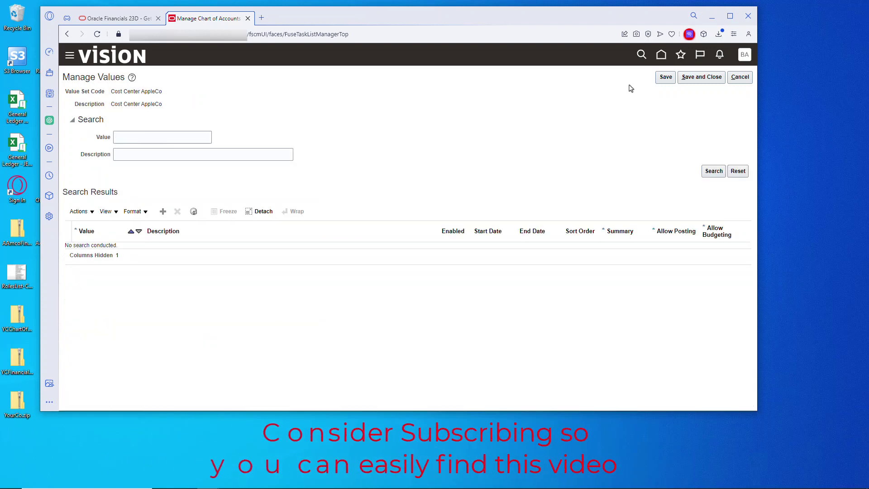
click(713, 172)
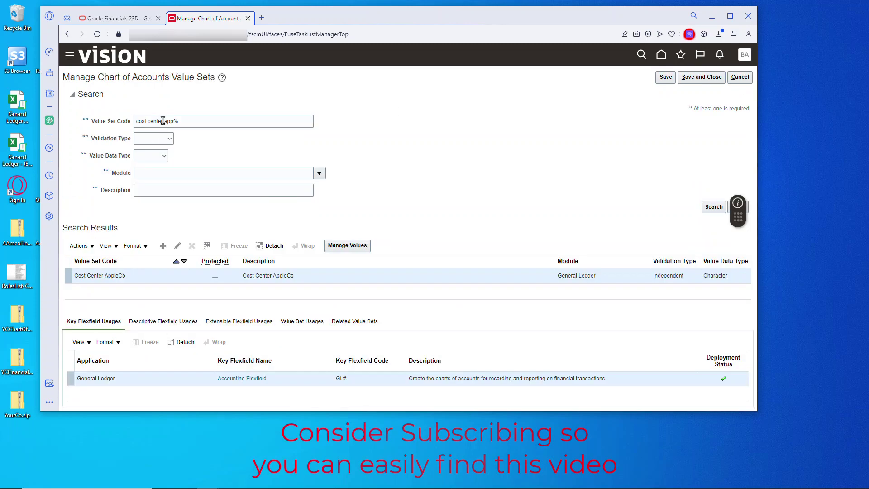
drag(162, 121, 15, 18)
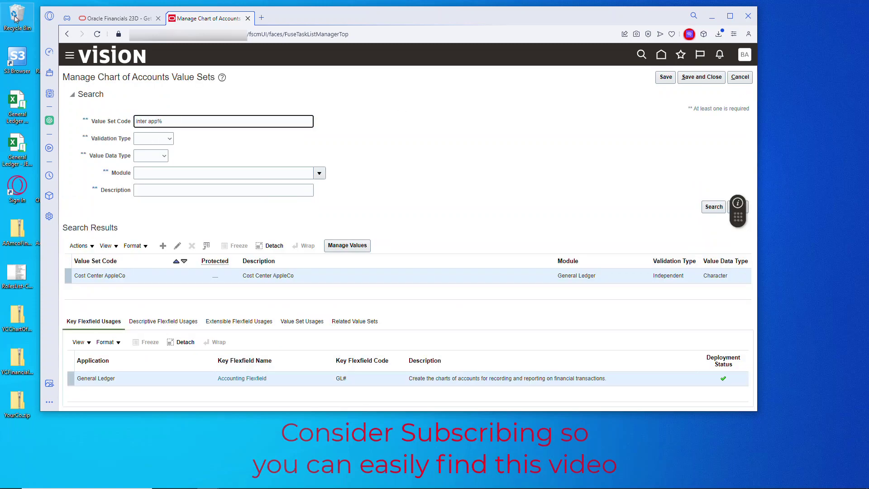
Review all values of the InterCo AppleCo value set and close them unchanged.
click(715, 208)
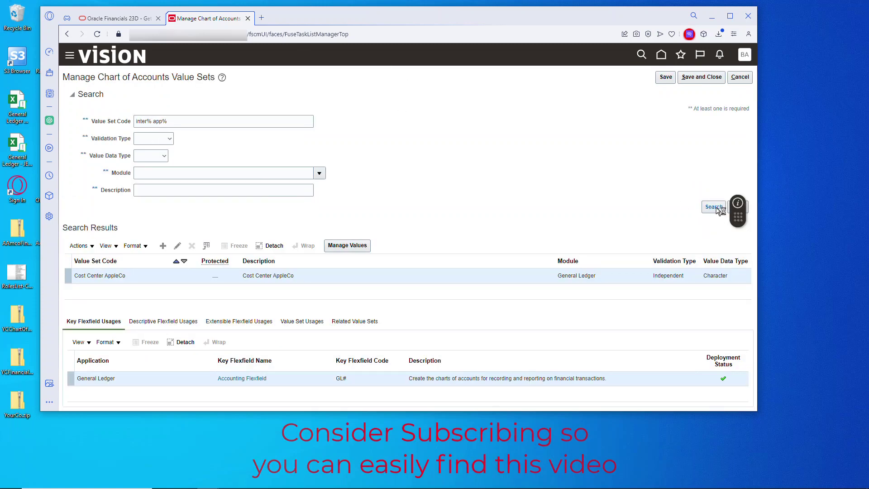
click(348, 245)
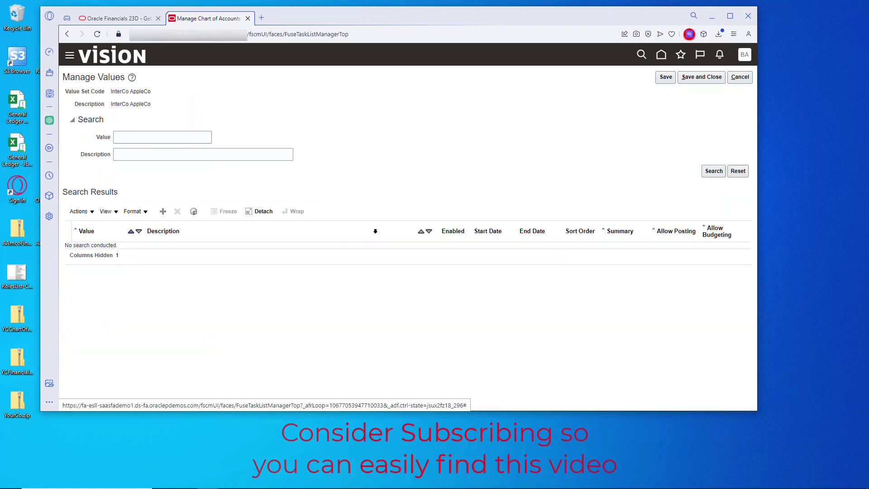
click(707, 172)
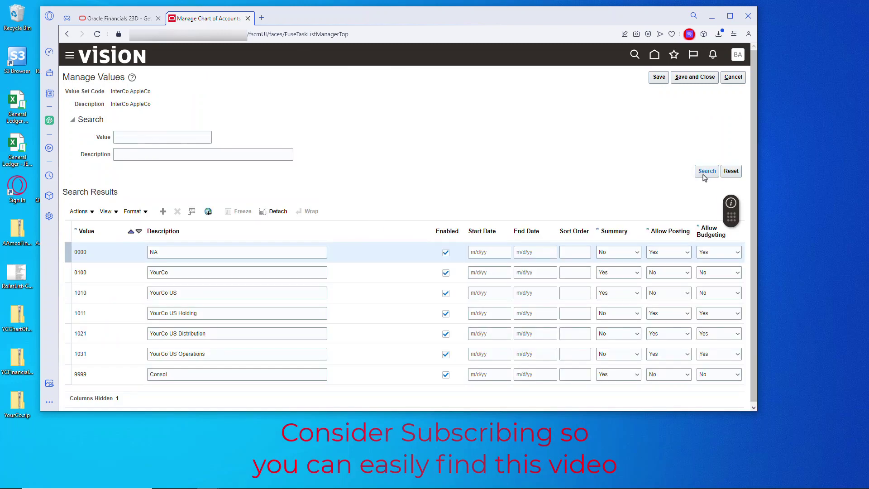
click(733, 77)
Search value sets for 'comp' and review all Company AppleCo values.
click(146, 121)
double_click(146, 121)
text(comp% app%)
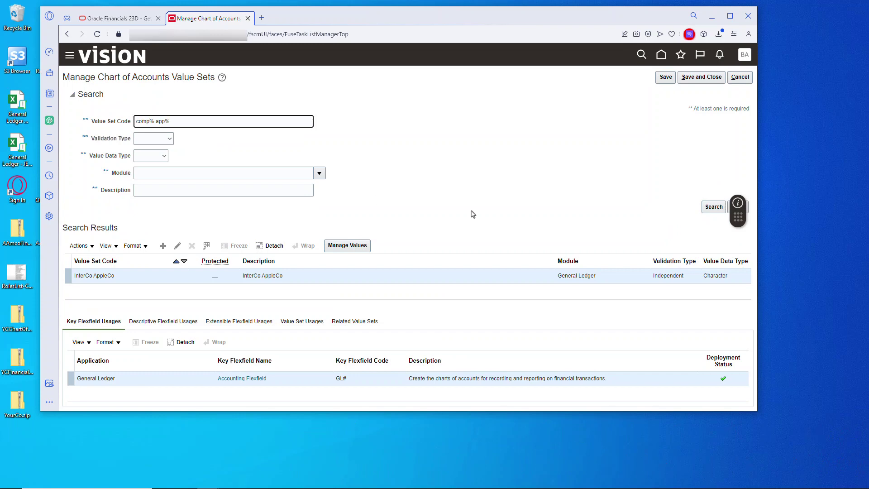
click(710, 207)
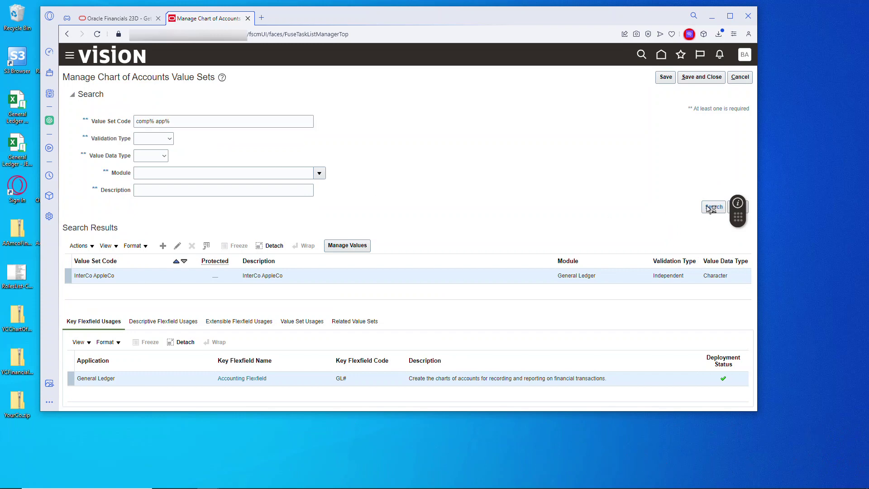
click(348, 245)
click(706, 171)
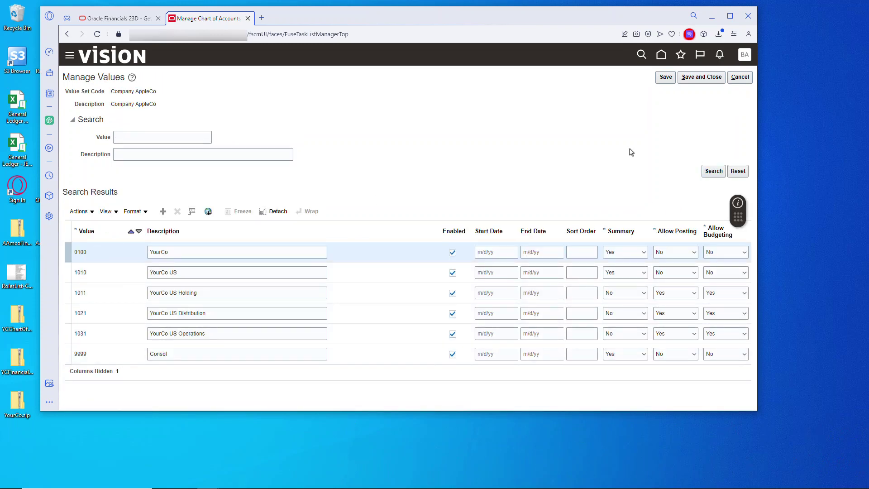
click(723, 78)
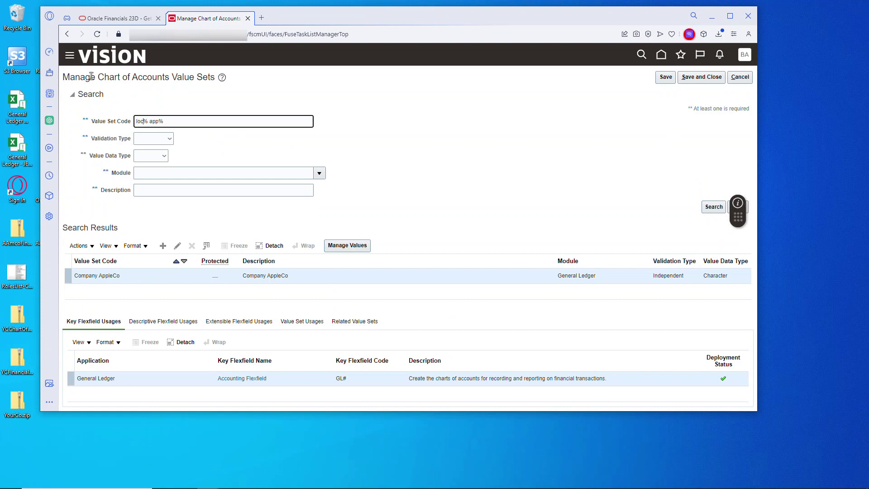
Review the Location AppleCo values, then leave the value sets page.
click(709, 206)
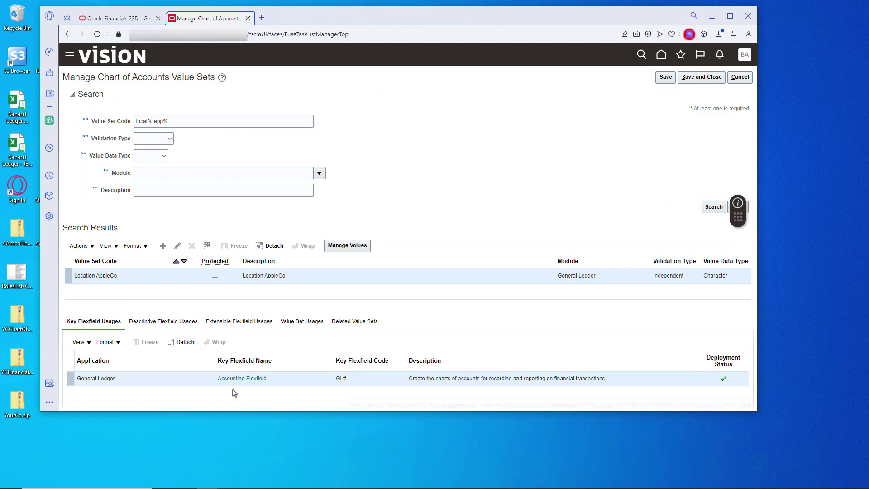
click(360, 245)
click(707, 171)
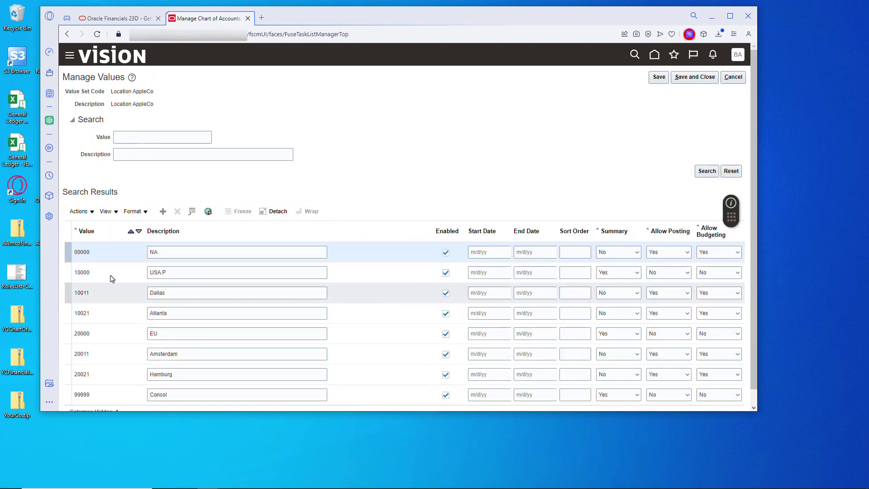
click(740, 80)
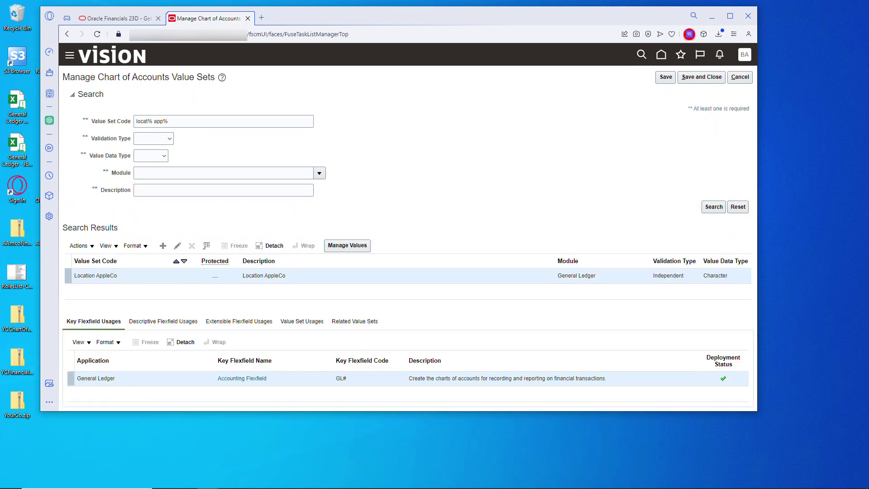
click(739, 78)
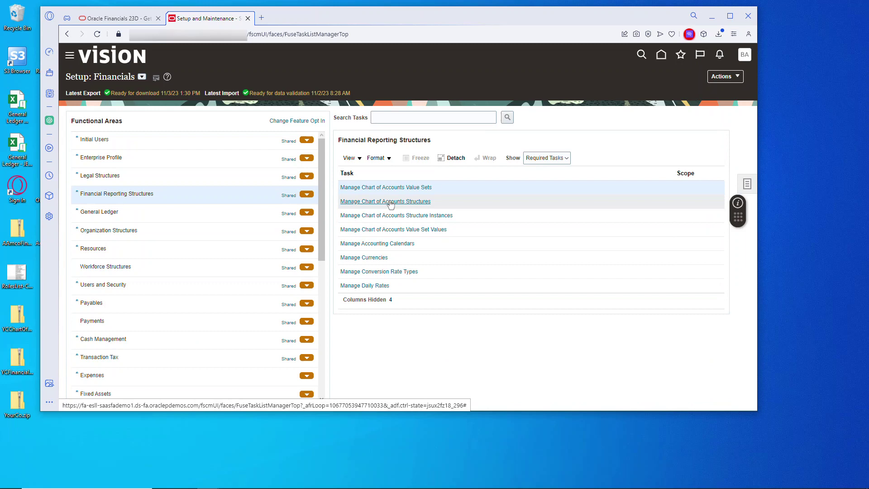
Find the General Ledger accounting flexfield and list all its structures.
click(389, 202)
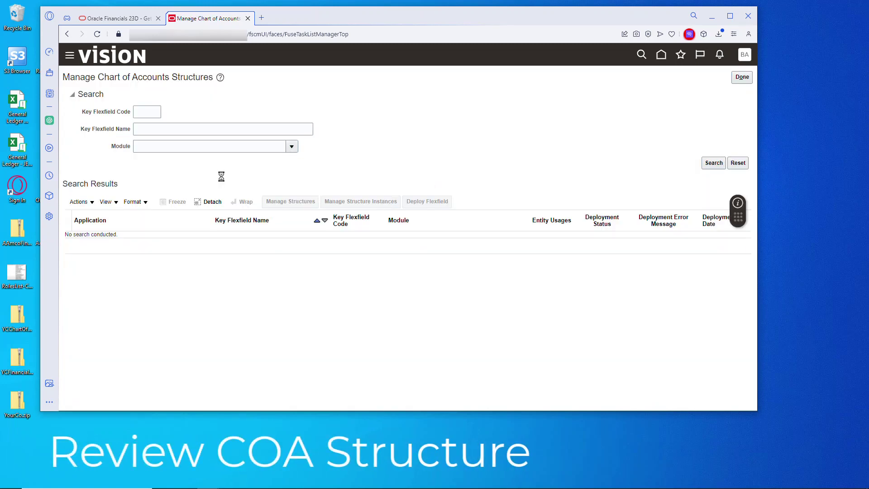
click(714, 162)
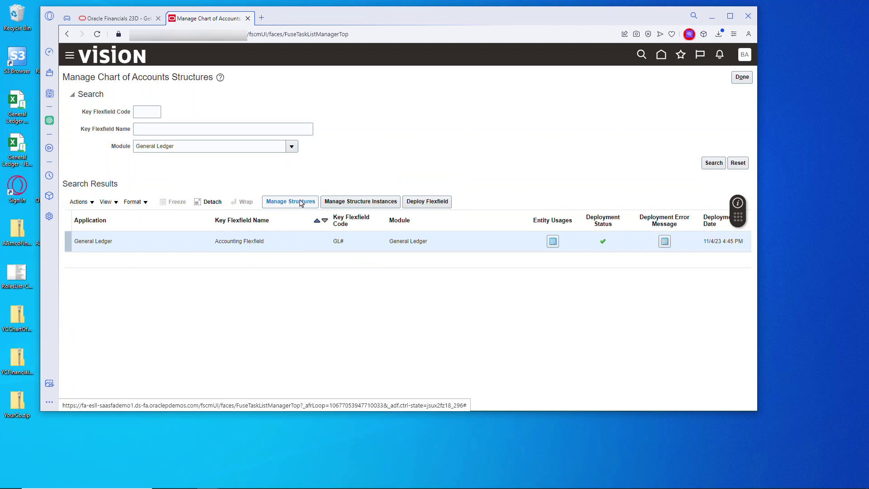
click(300, 201)
click(713, 151)
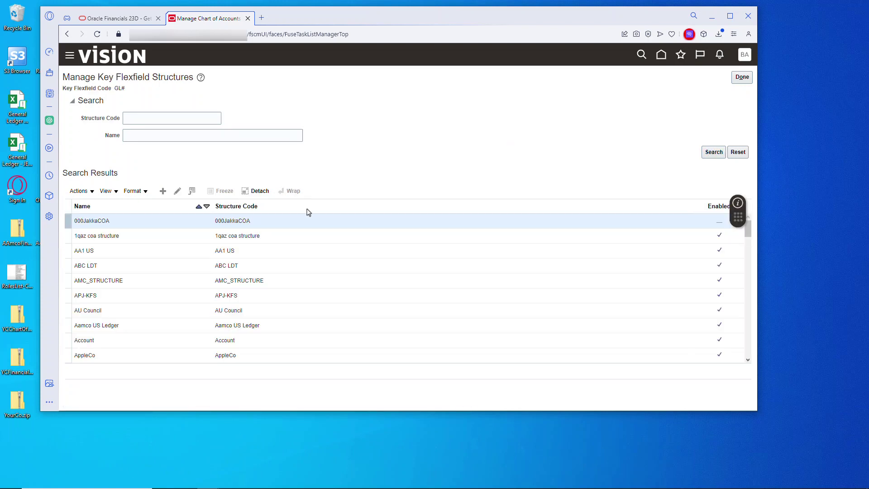
Open the AppleCo structure's Company segment, then close it without changes.
click(96, 355)
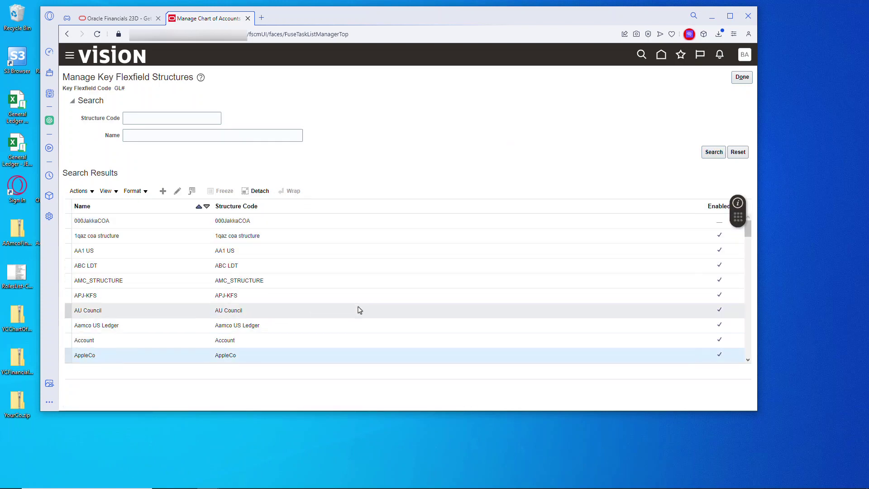
click(177, 191)
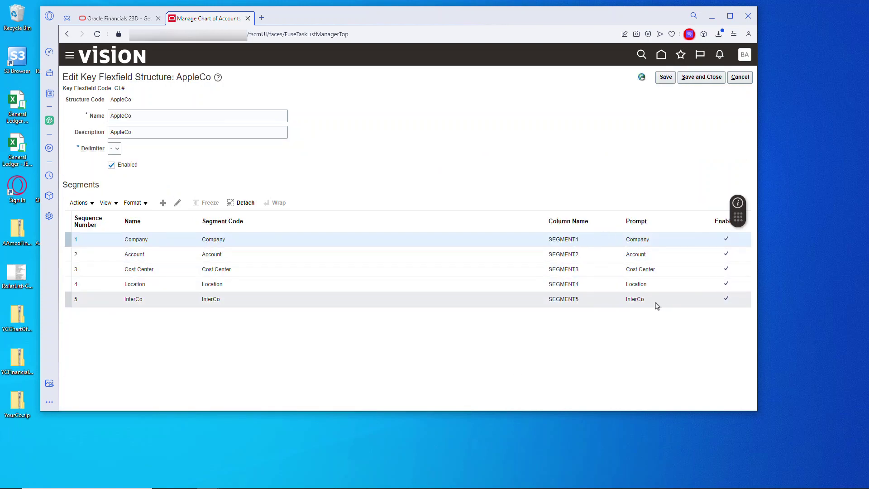
click(177, 204)
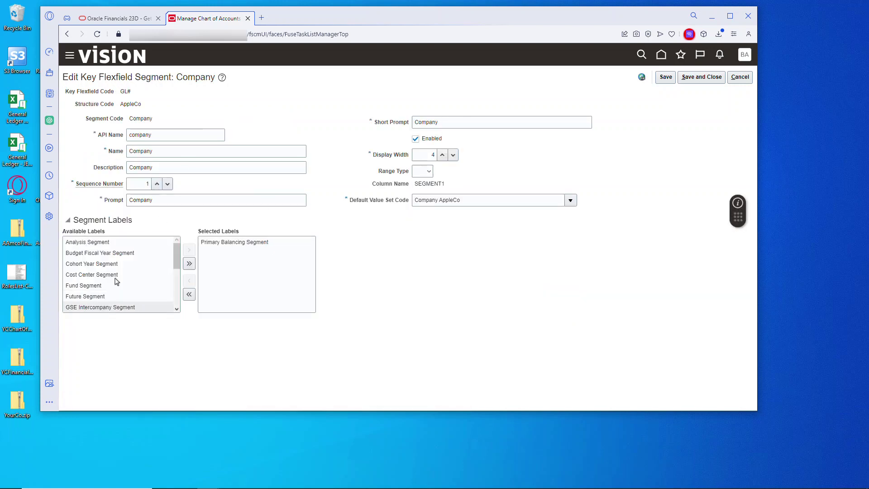
click(740, 77)
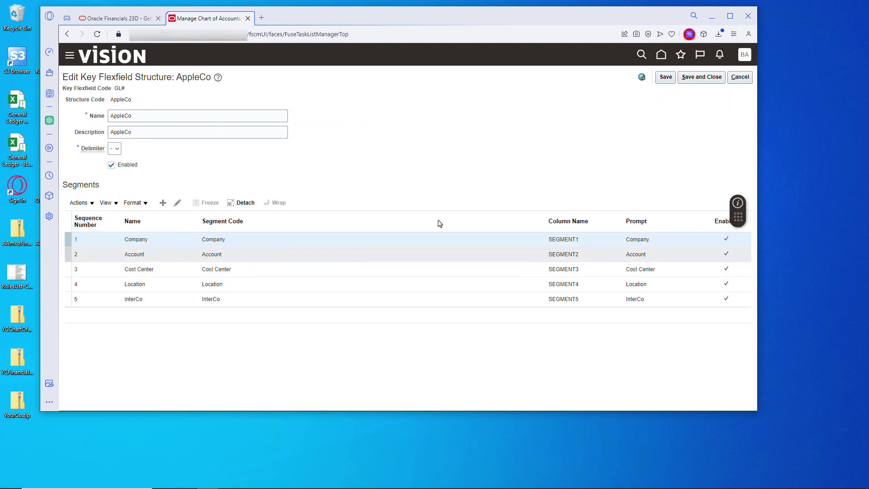
Close the AppleCo structure and search structure instances by name 'a'.
click(740, 77)
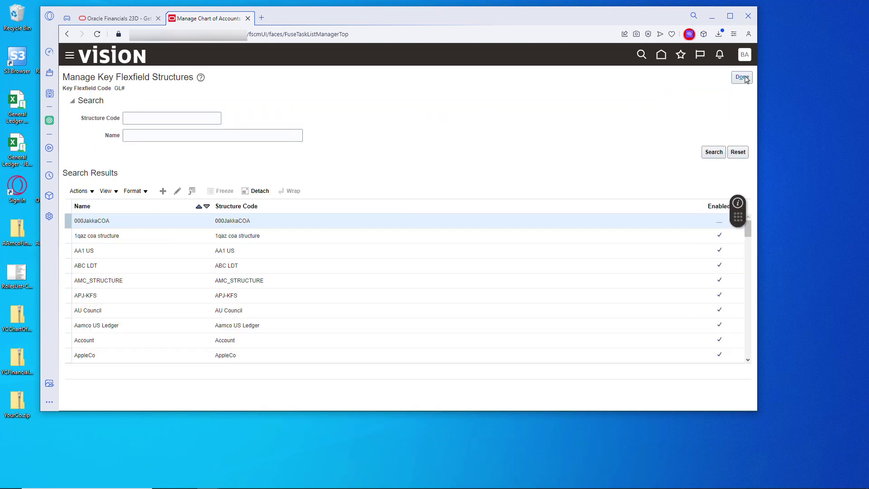
click(740, 77)
click(361, 201)
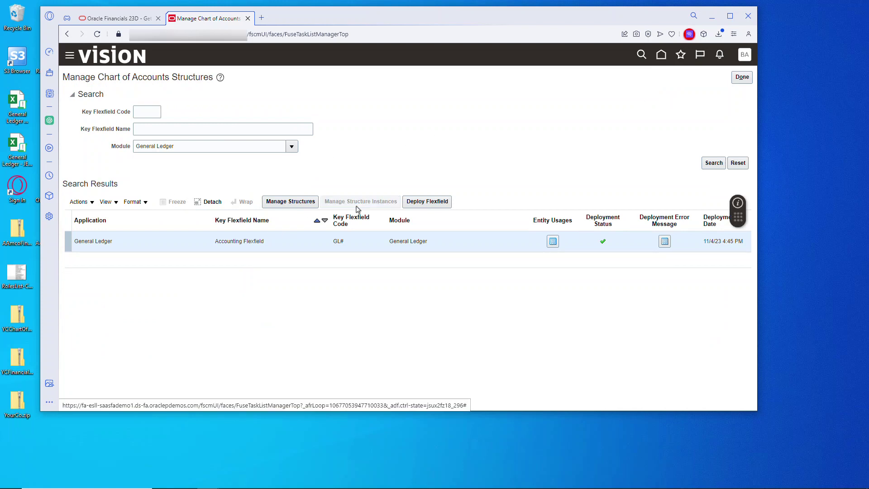
click(165, 134)
text(appl%)
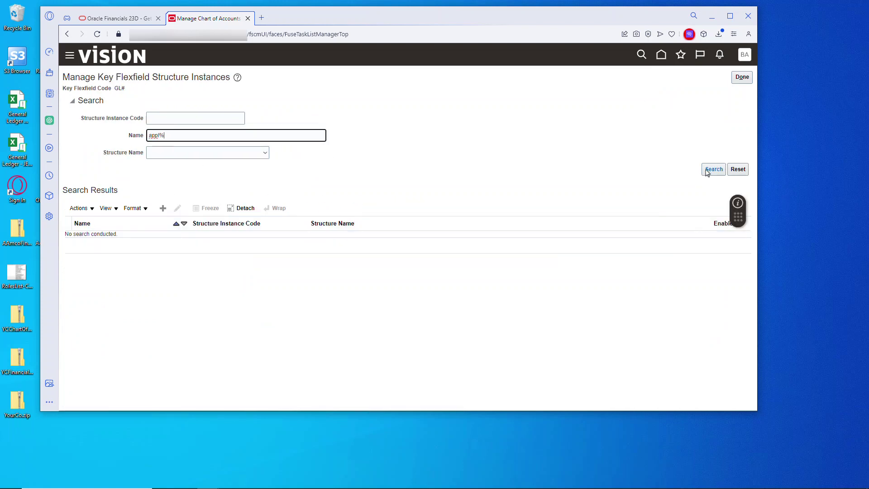
click(707, 172)
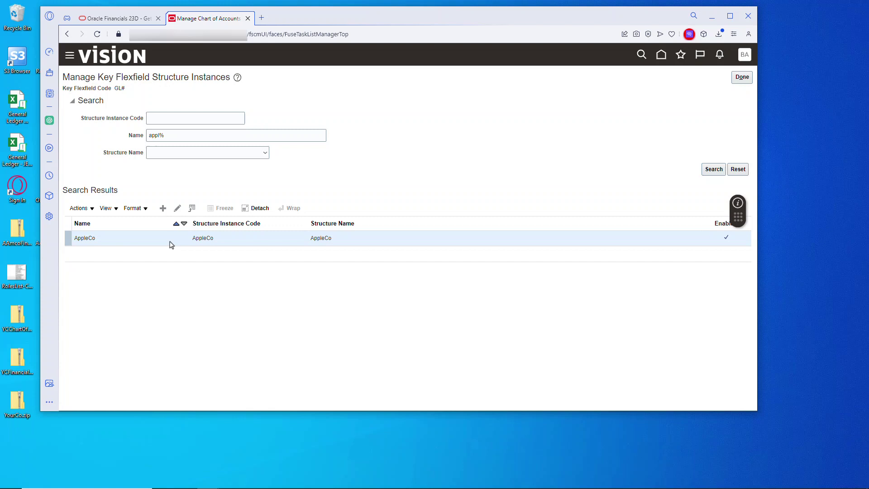
Review the AppleCo instance and its Company segment instance, closing both unchanged.
click(177, 208)
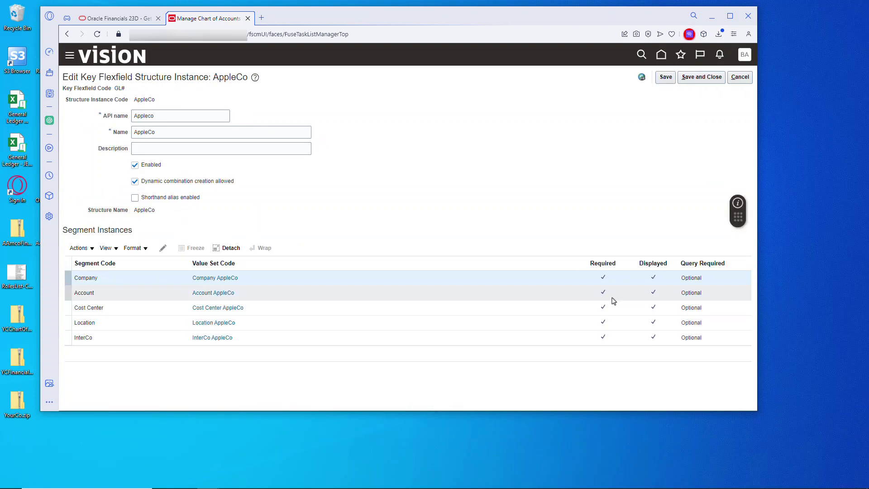
click(162, 248)
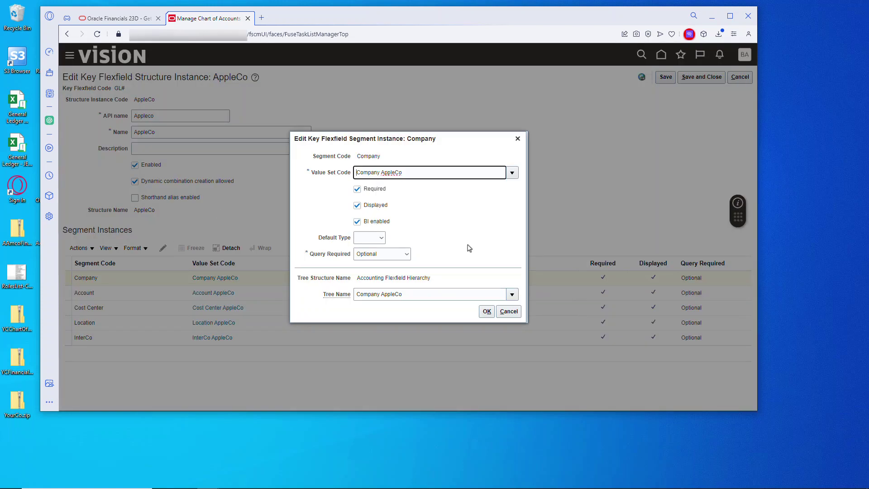
click(508, 312)
click(739, 78)
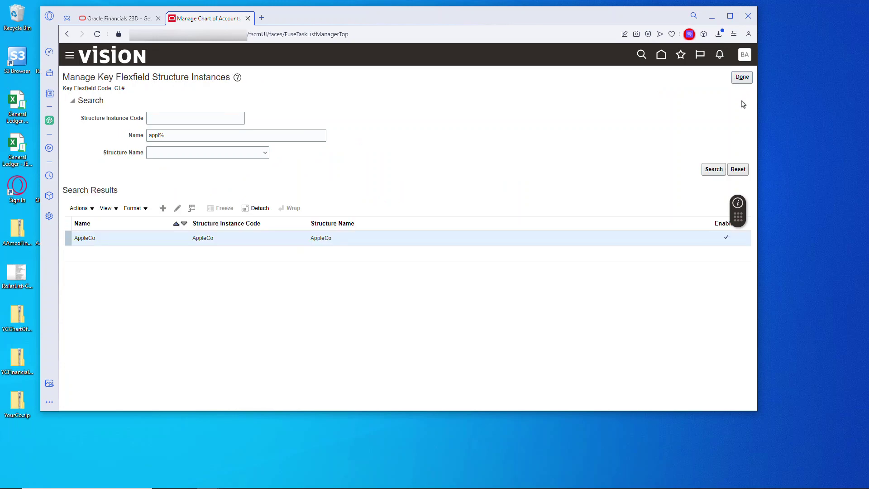
click(742, 78)
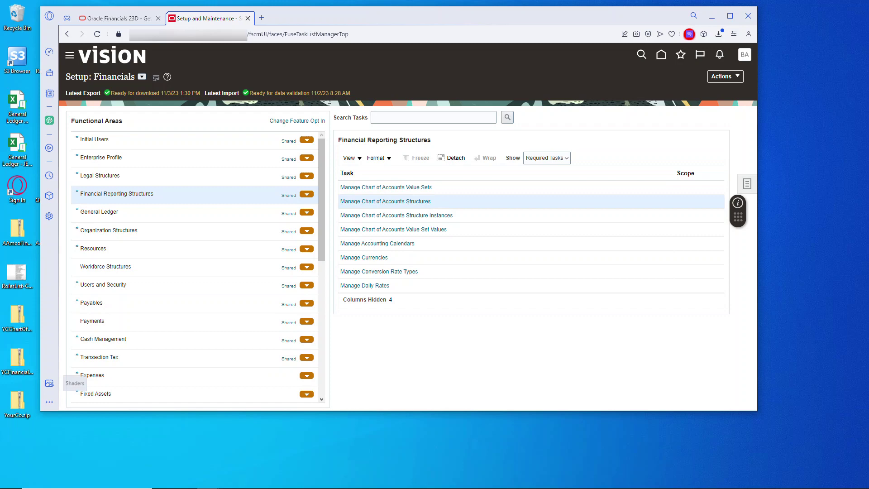
Show all tasks, then find and expand the 'account app%' Account AppleCo hierarchy.
click(547, 157)
click(543, 170)
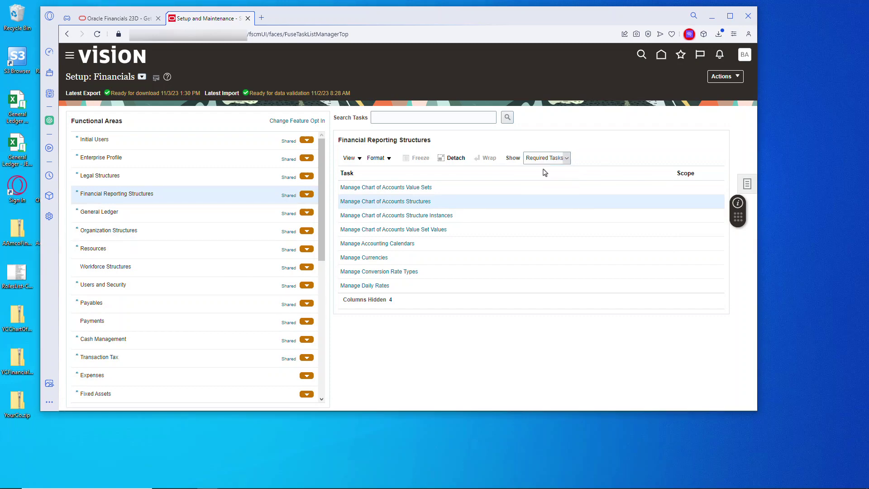
click(379, 272)
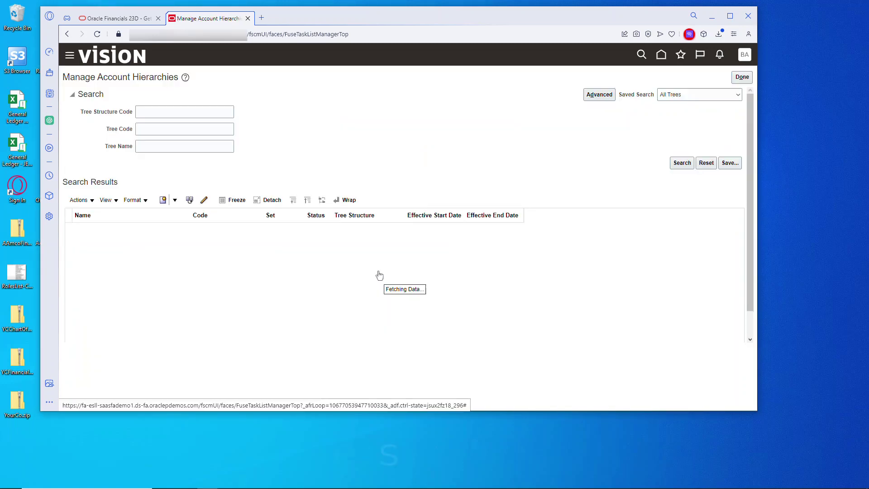
click(177, 129)
text(account)
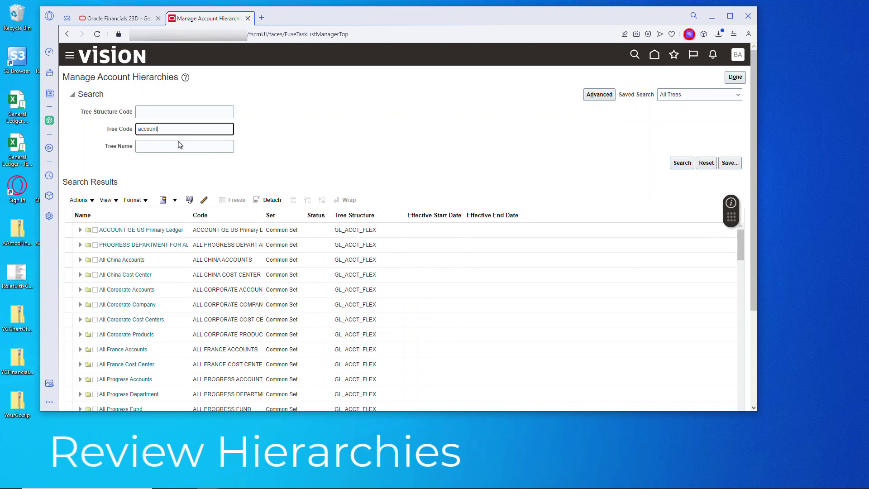
text( app%)
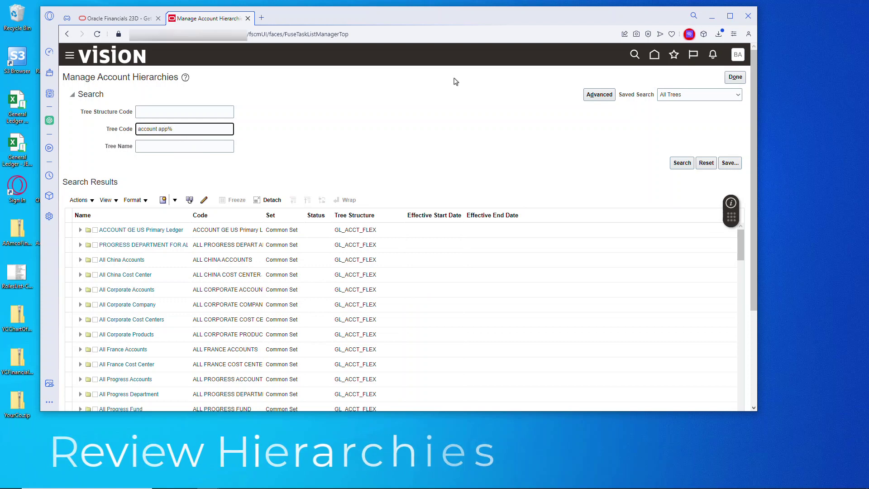
key(Return)
click(135, 232)
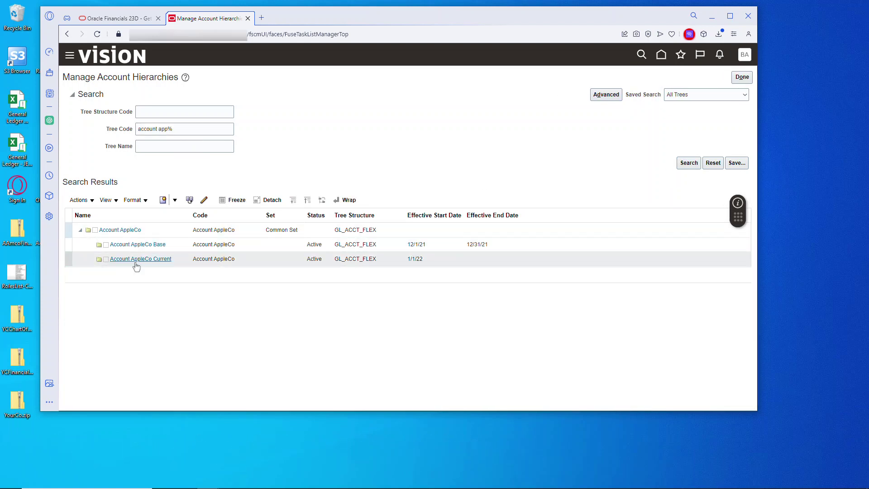
Search and expand the Company AppleCo and InterCo AppleCo hierarchies.
double_click(153, 129)
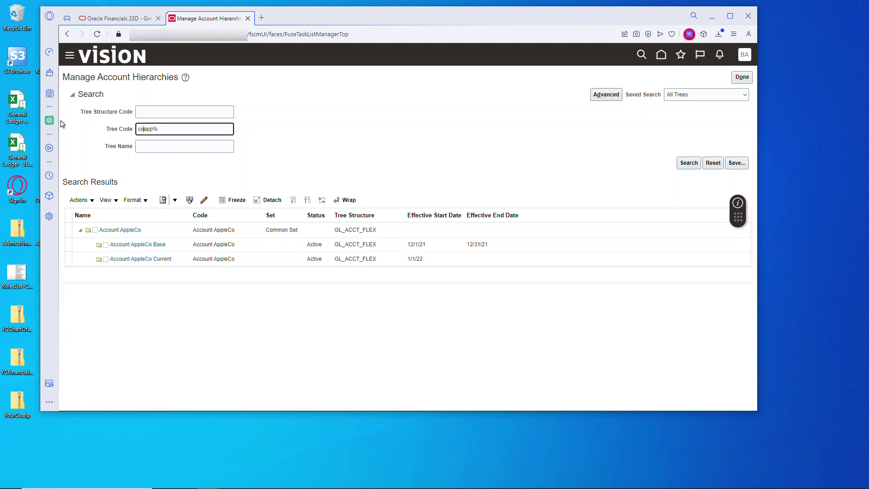
text(comp%)
click(689, 163)
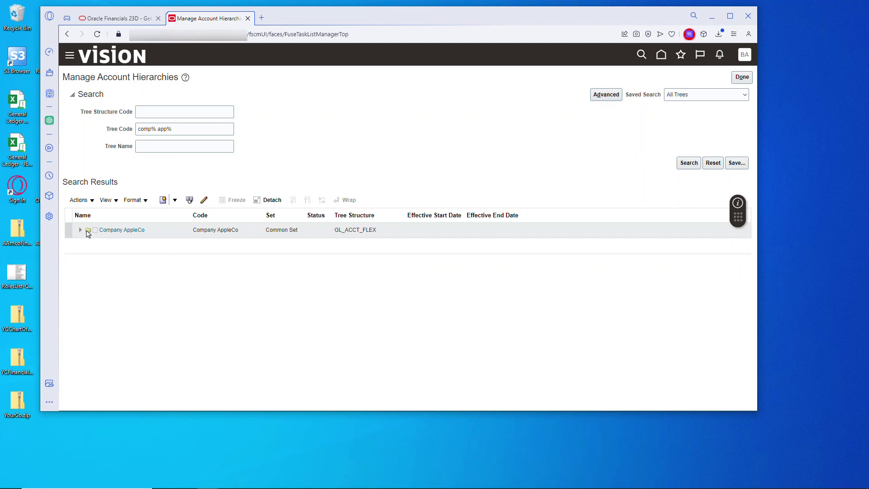
click(81, 230)
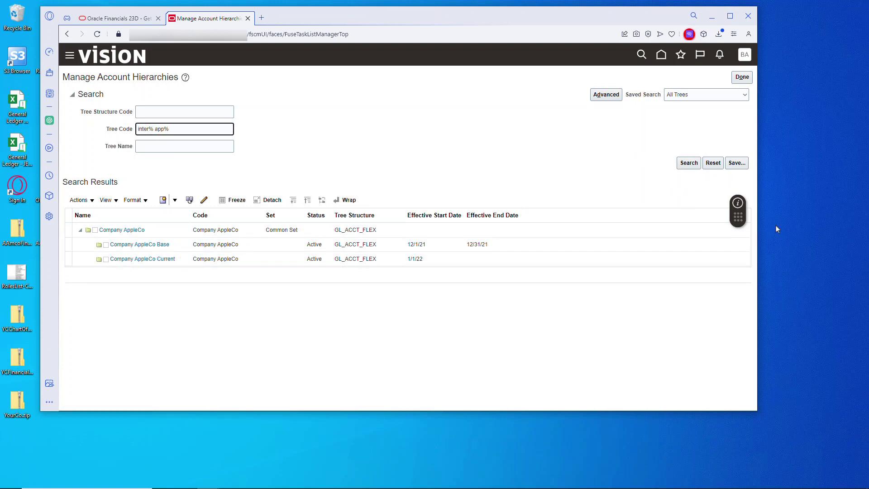
click(688, 163)
click(81, 230)
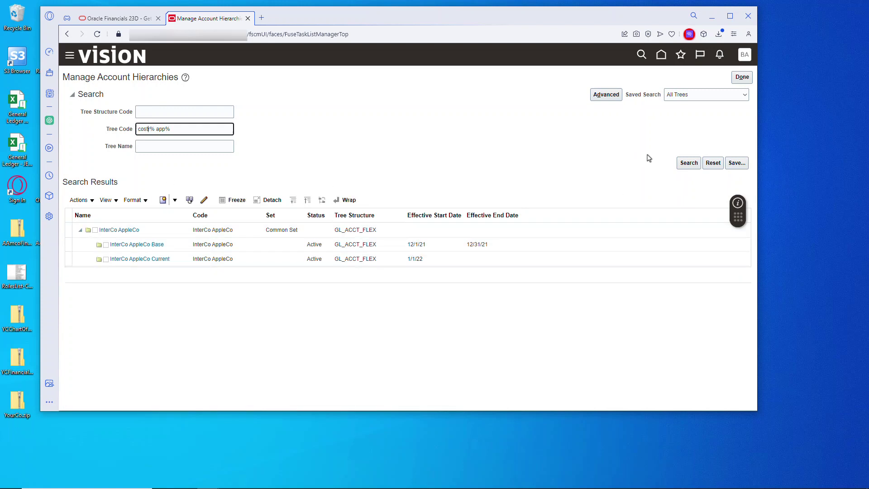
Check the Cost Center AppleCo and Location AppleCo hierarchies, then finish.
key(Return)
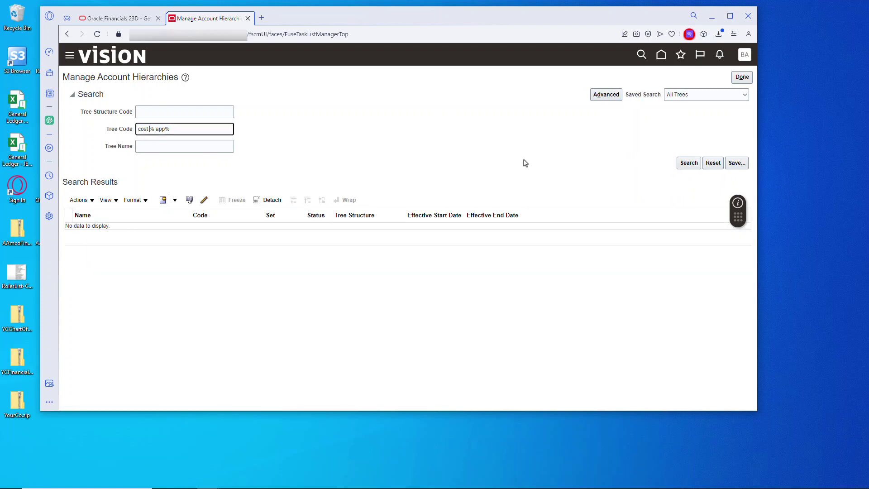
click(689, 163)
click(81, 229)
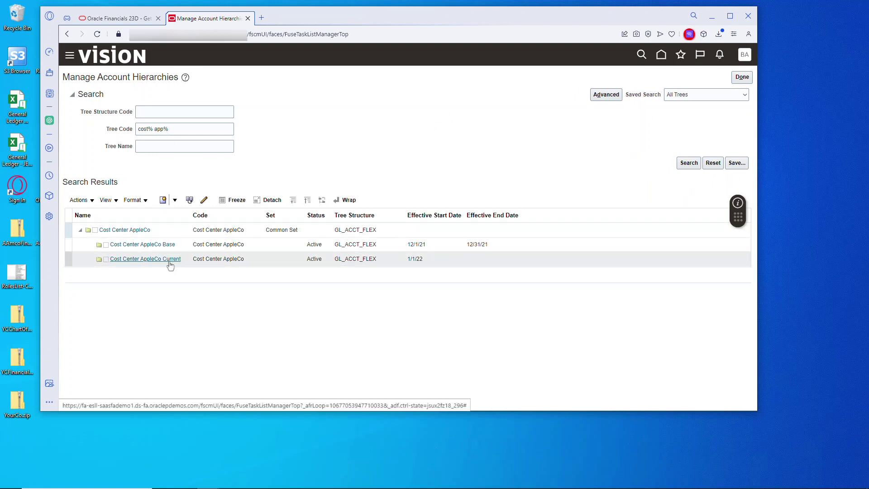
drag(148, 129, 89, 128)
text(loca)
key(Return)
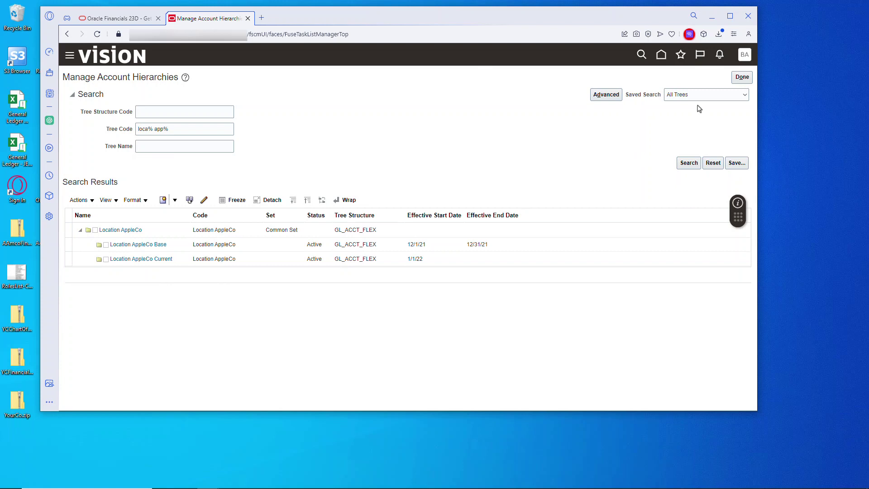
click(745, 78)
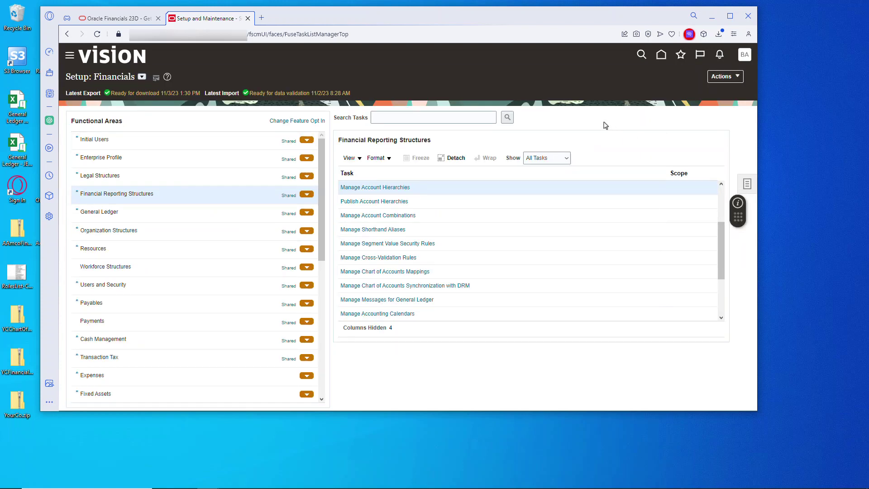